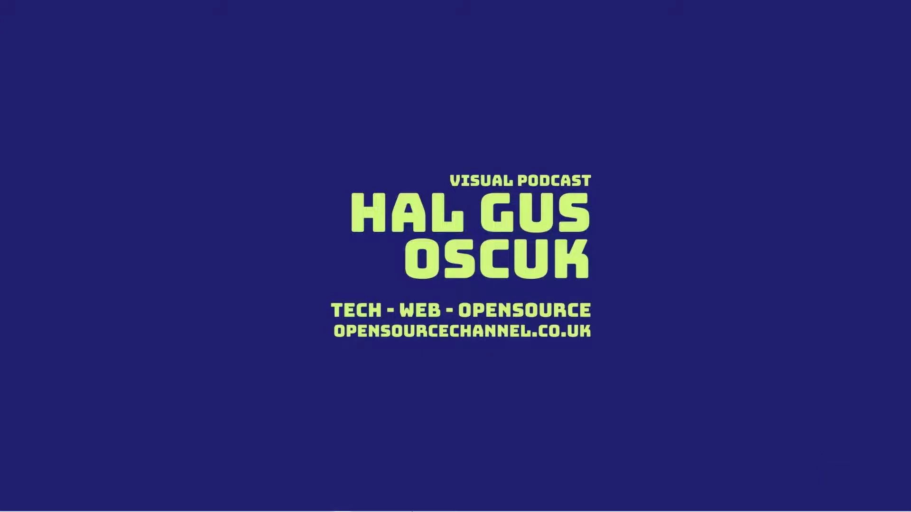
# Bring the Chrome window with the OSC UK YouTube channel to the front
pyautogui.moveTo(383, 509)
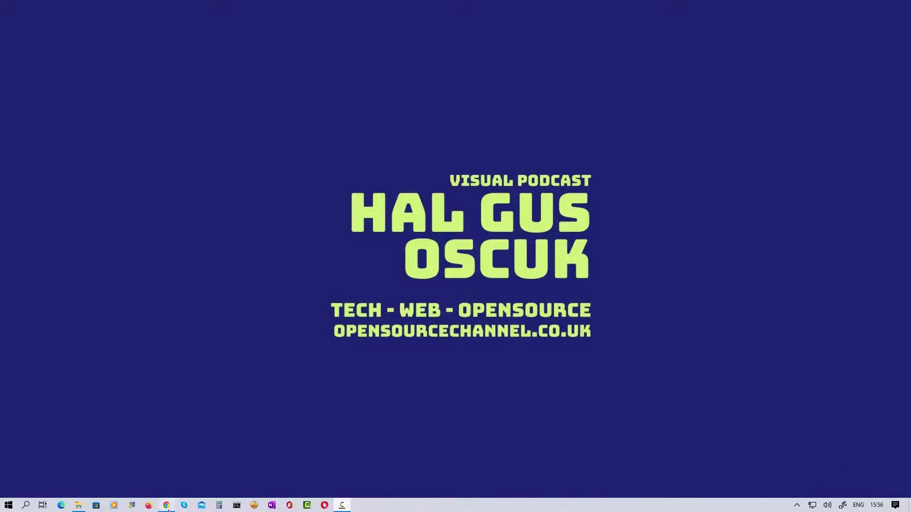
pyautogui.click(167, 506)
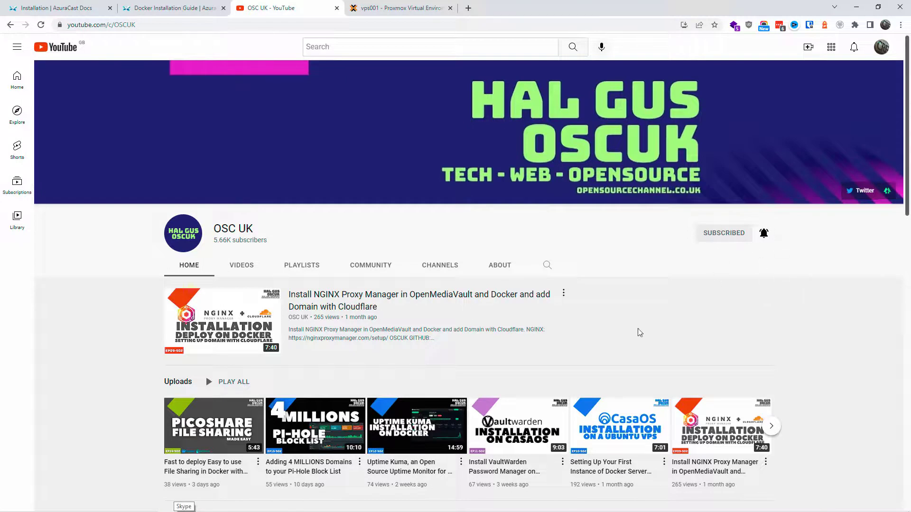
# Switch to the Docker guide tab and go to azuracast.com in the address bar
pyautogui.click(81, 5)
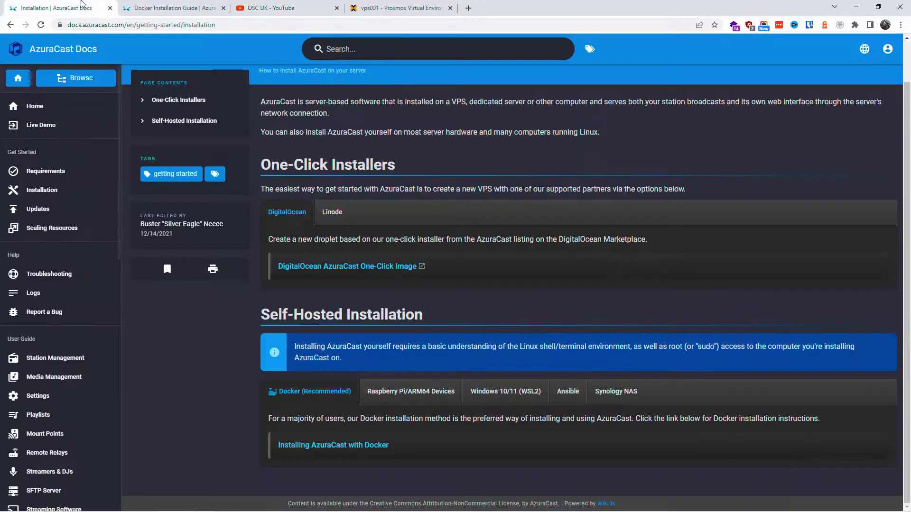
pyautogui.click(182, 8)
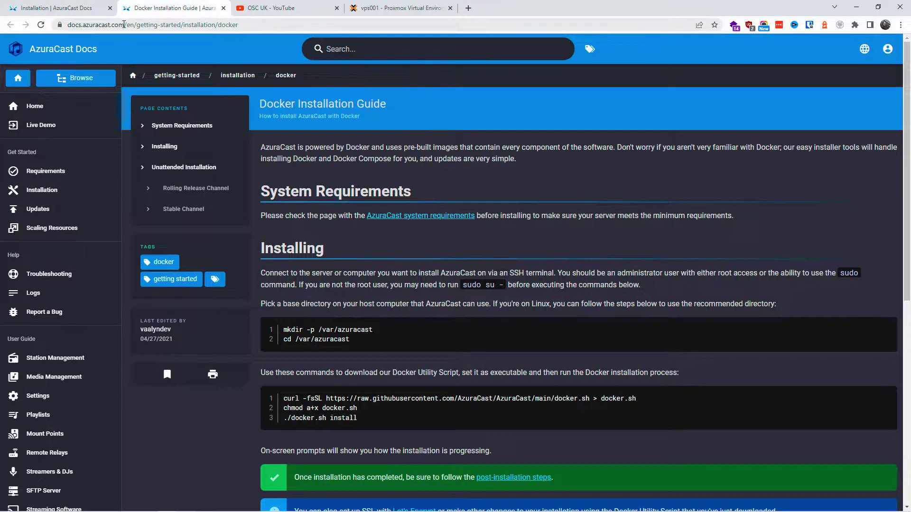
pyautogui.click(123, 24)
pyautogui.moveTo(146, 24); pyautogui.dragTo(452, 8)
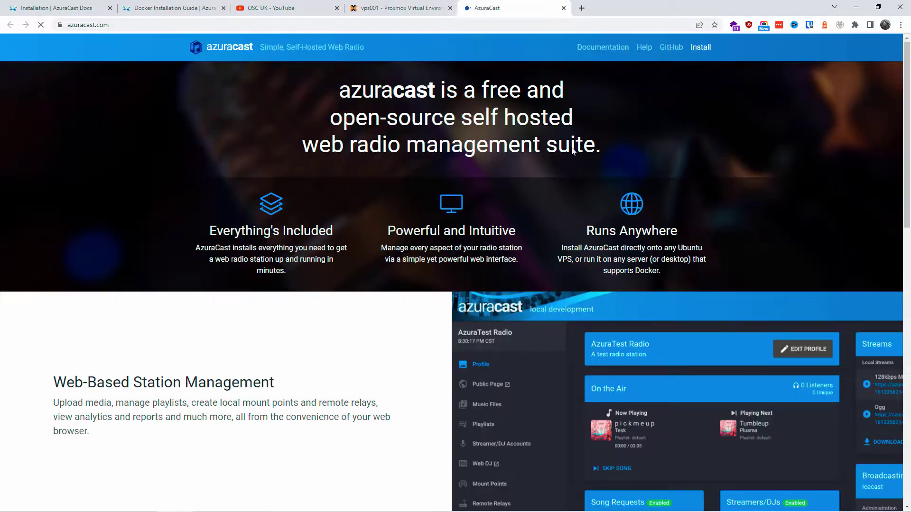
# Scroll down the azuracast.com homepage and open the Self-Hosted installation guide
pyautogui.moveTo(339, 89); pyautogui.dragTo(594, 145)
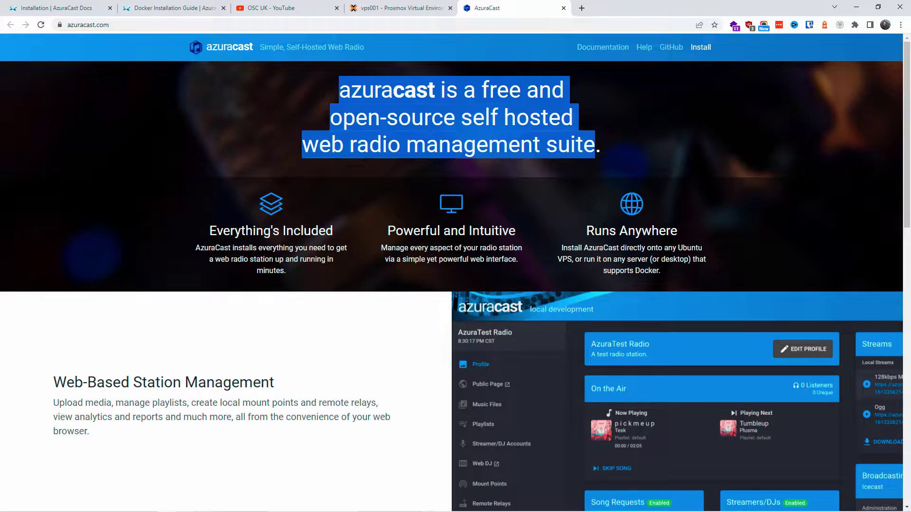
pyautogui.click(692, 140)
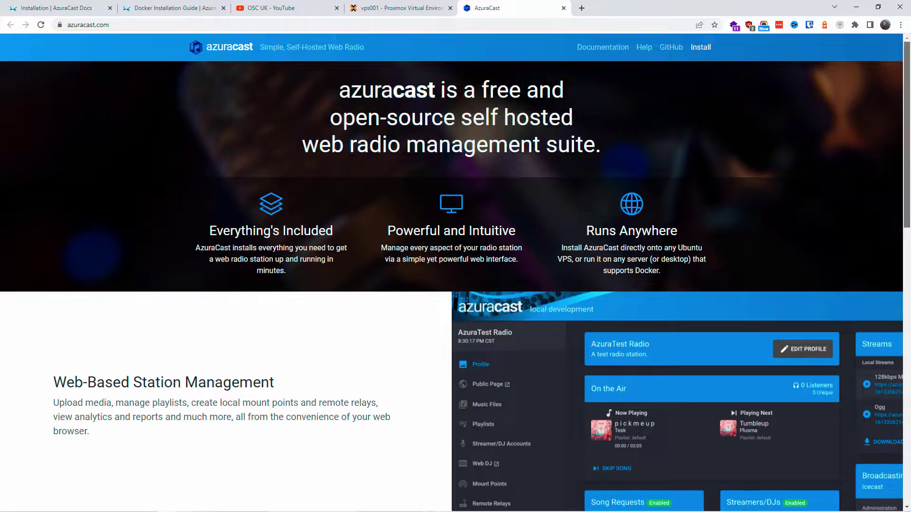
pyautogui.scroll(-5, 846, 150)
pyautogui.scroll(1, 455, 272)
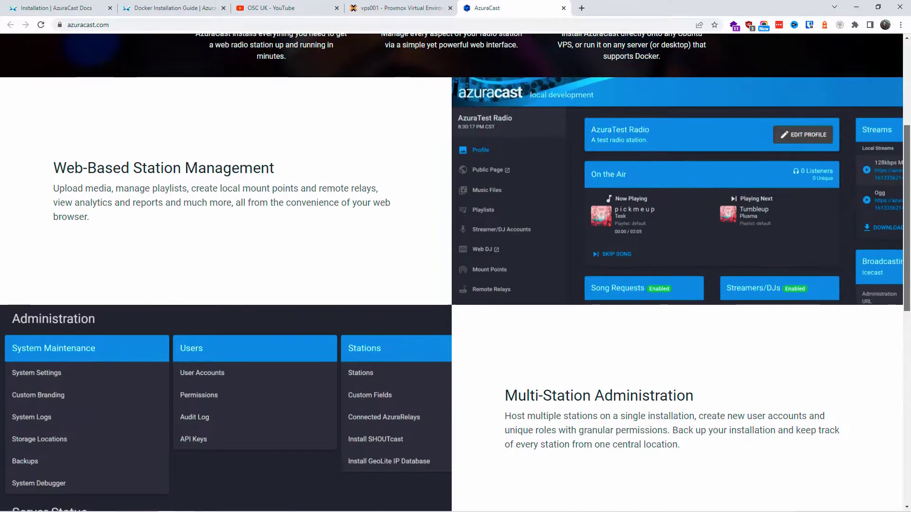
pyautogui.scroll(-10, 909, 383)
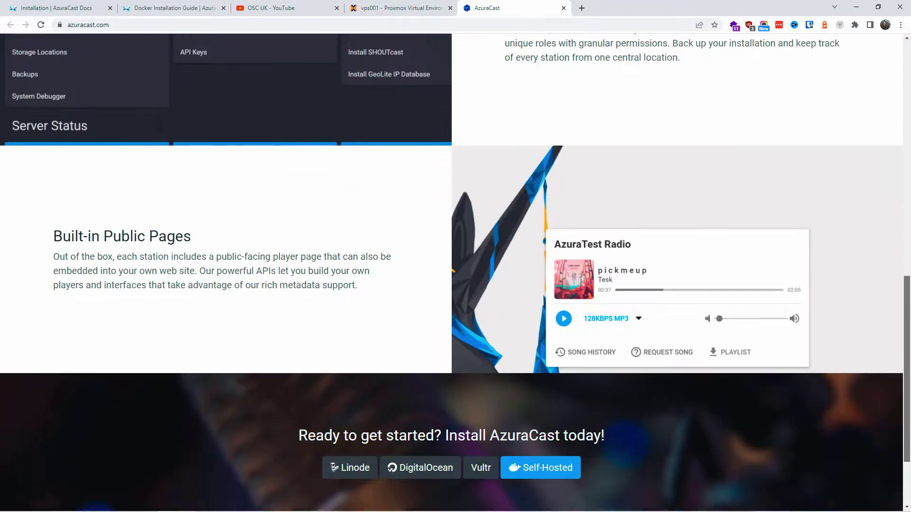
pyautogui.scroll(-1, 909, 384)
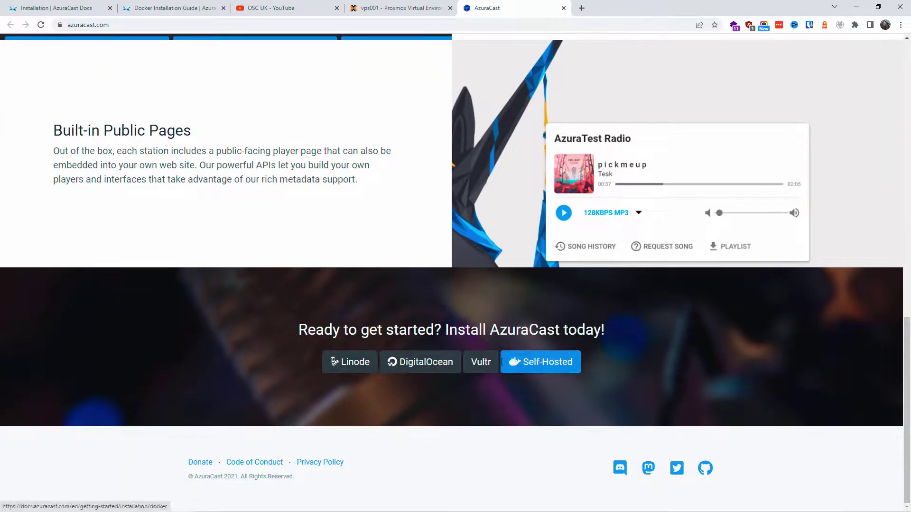
pyautogui.click(549, 366)
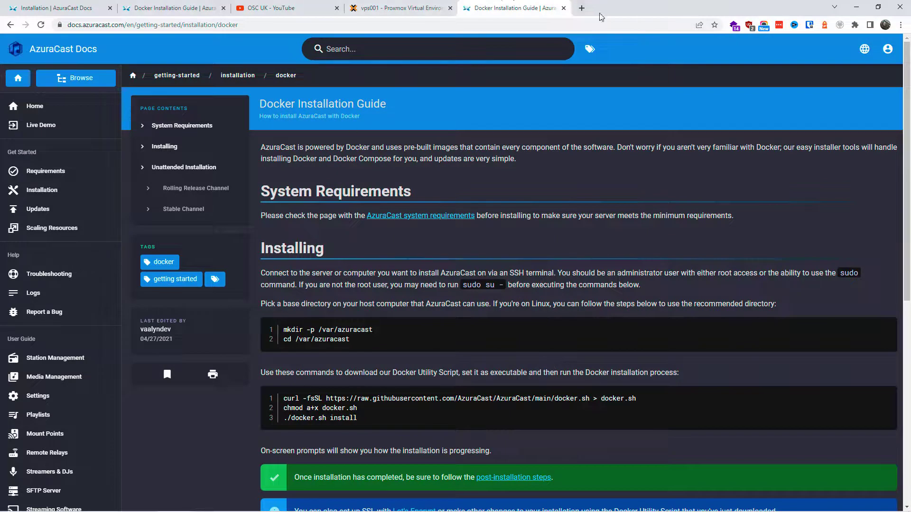
# In Proxmox, close the Create: LXC Container form, leaving the CT 103 Summary view
pyautogui.hotkey('ctrl', 'shift', 'Tab')
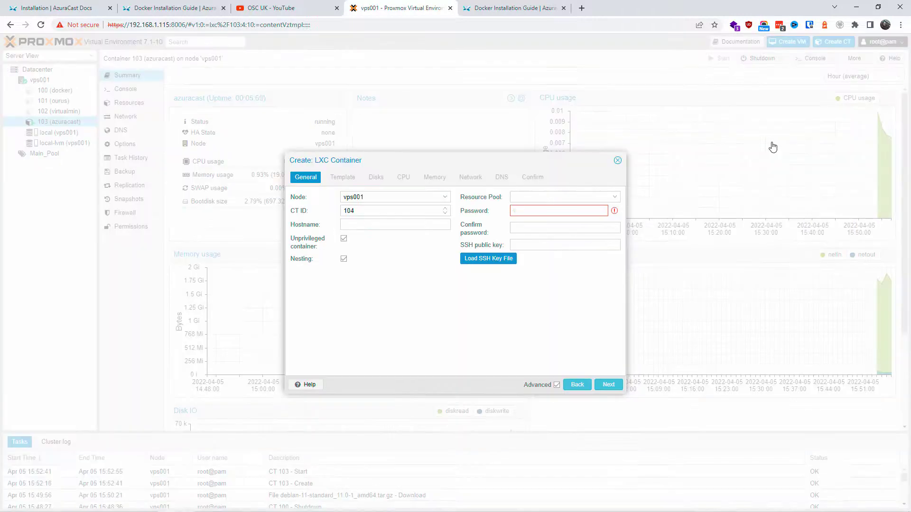
pyautogui.hotkey('ctrl', 'v')
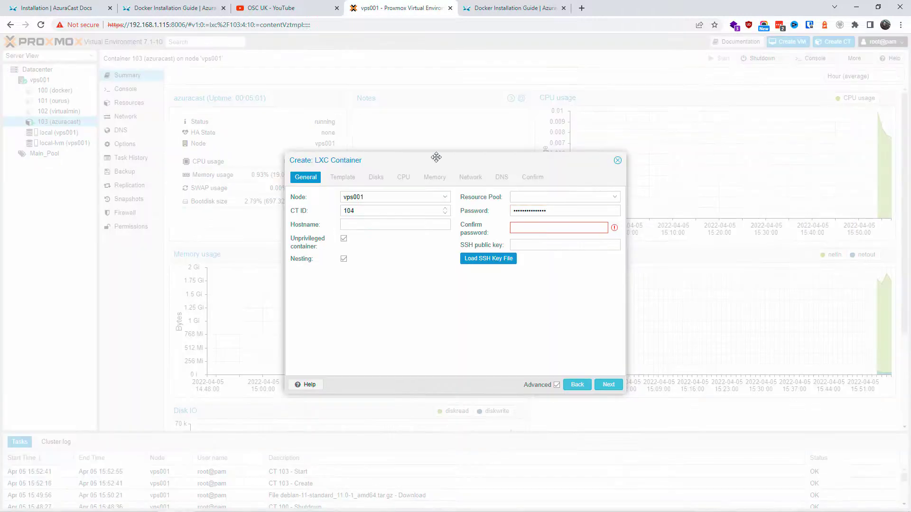
pyautogui.click(617, 161)
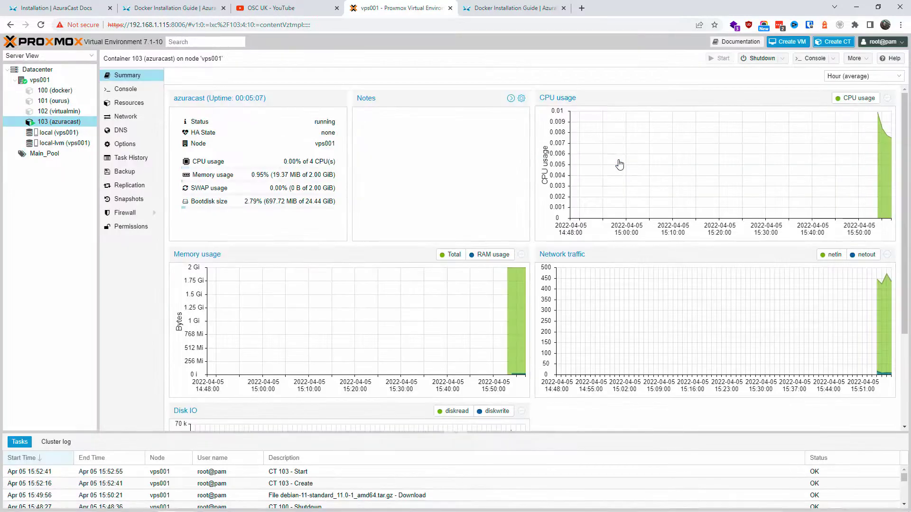
# Close the duplicate Docker guide tab and review the Linode, ARM64, WSL2, Ansible and Synology installer tabs
pyautogui.click(564, 8)
pyautogui.click(201, 8)
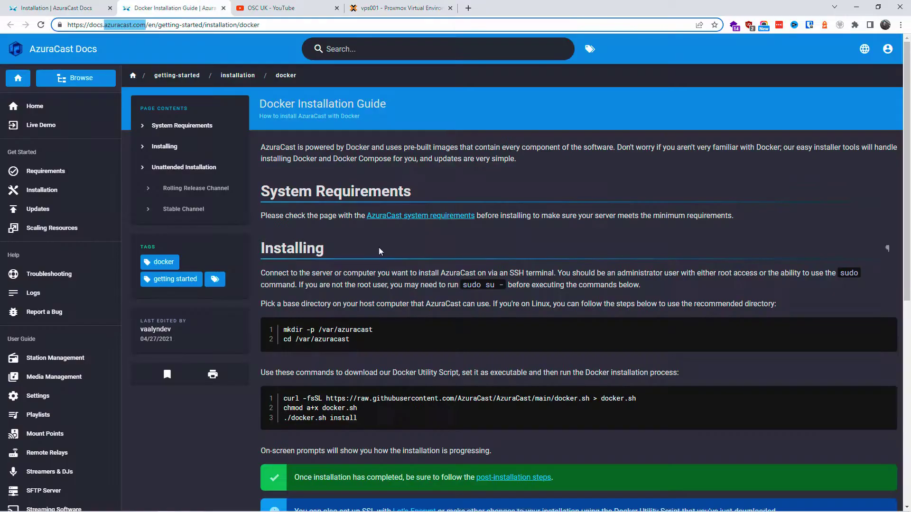
pyautogui.click(79, 9)
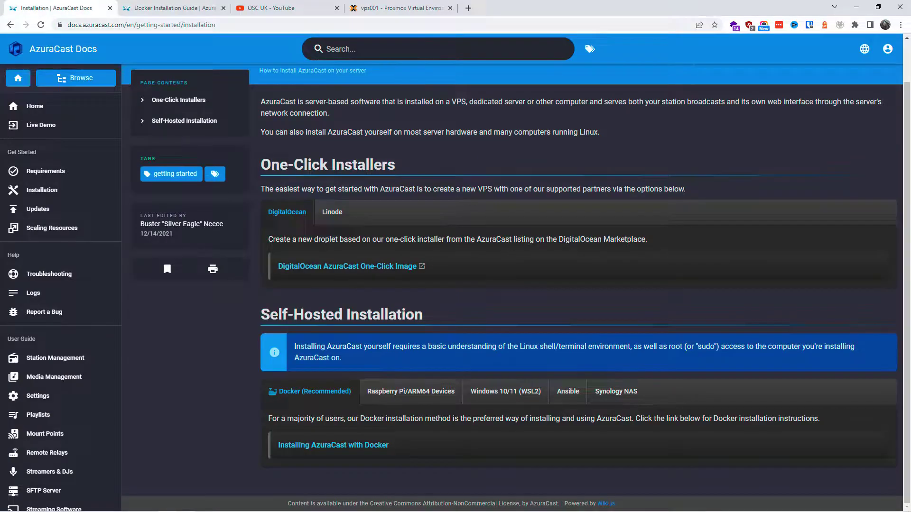
pyautogui.click(333, 213)
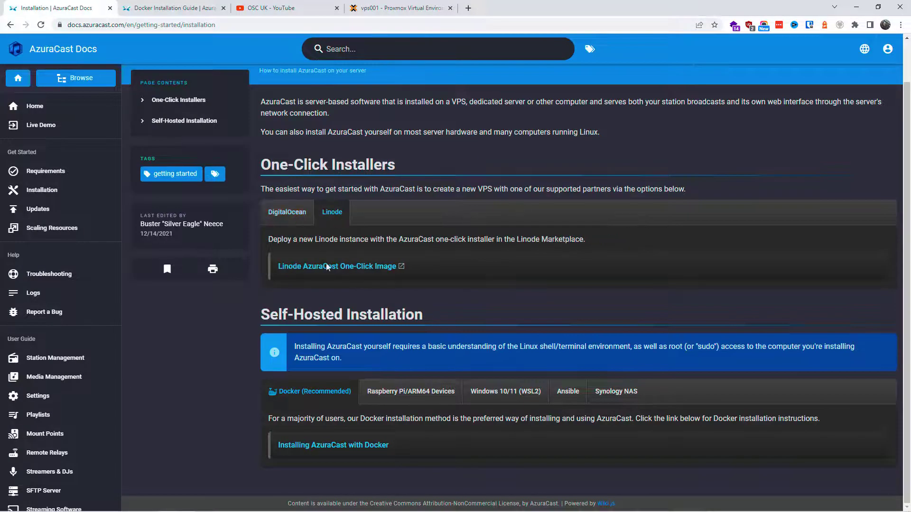
pyautogui.click(411, 392)
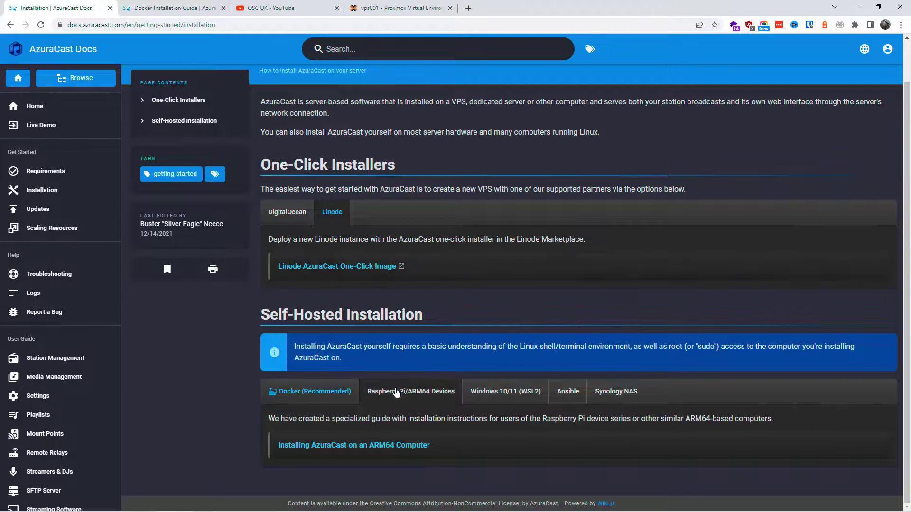
pyautogui.click(521, 391)
pyautogui.click(571, 392)
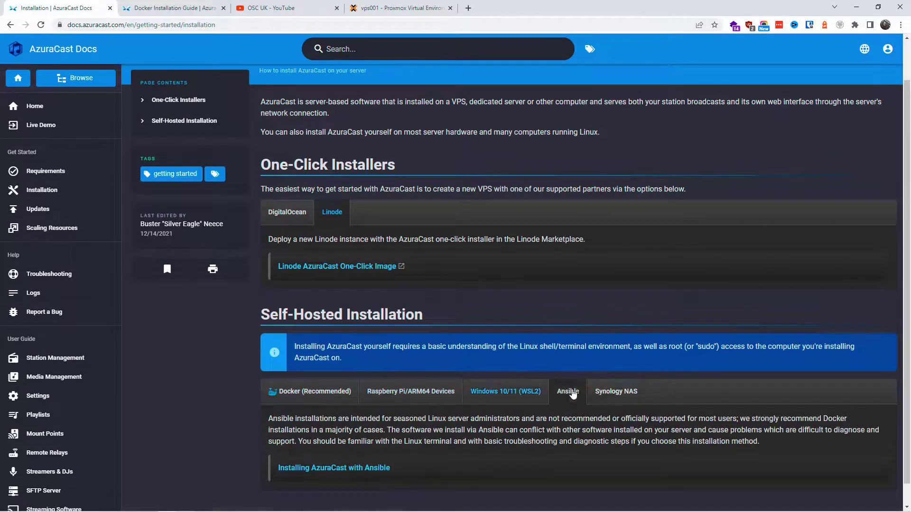
pyautogui.click(617, 392)
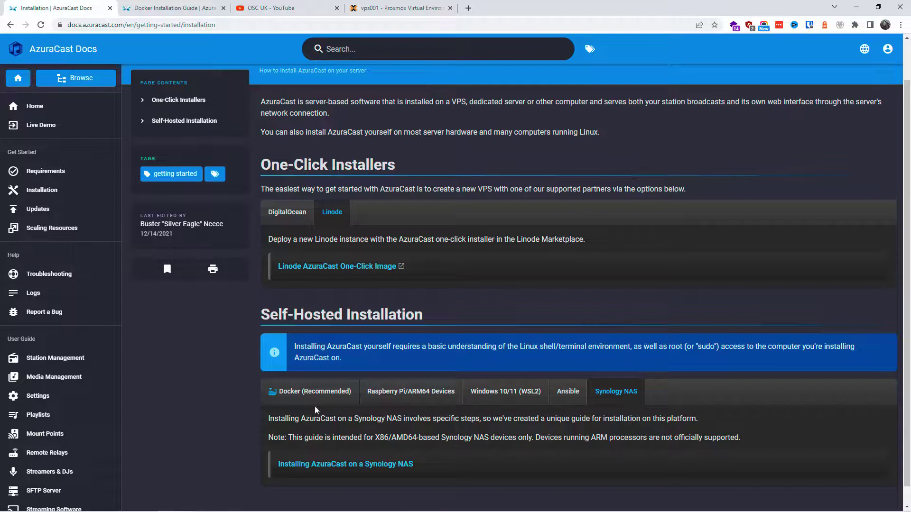
pyautogui.click(303, 393)
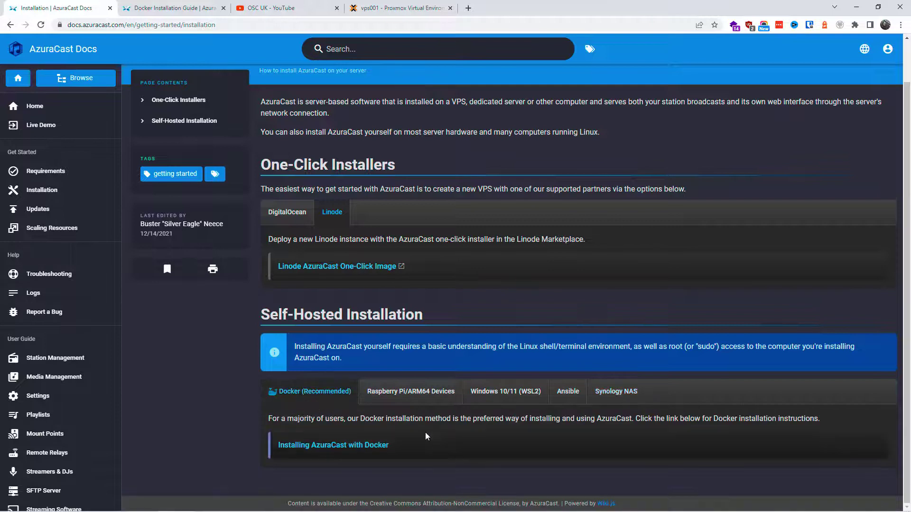
# Copy the 'sudo su -' command from the Docker Installation Guide
pyautogui.click(179, 8)
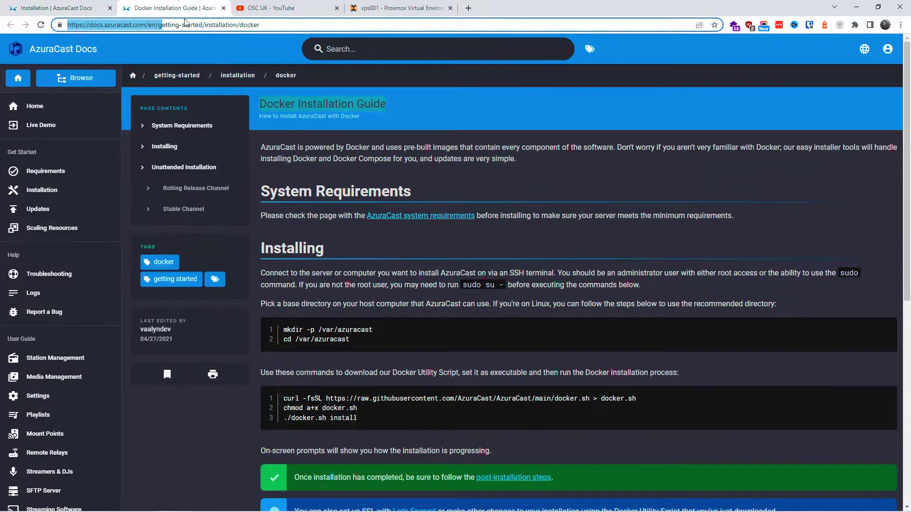
pyautogui.scroll(-4, 440, 189)
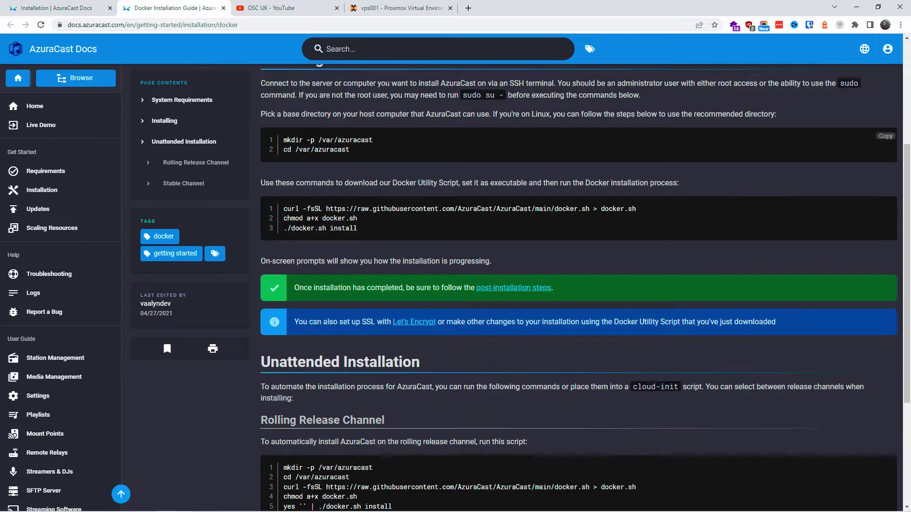
pyautogui.scroll(2, 675, 209)
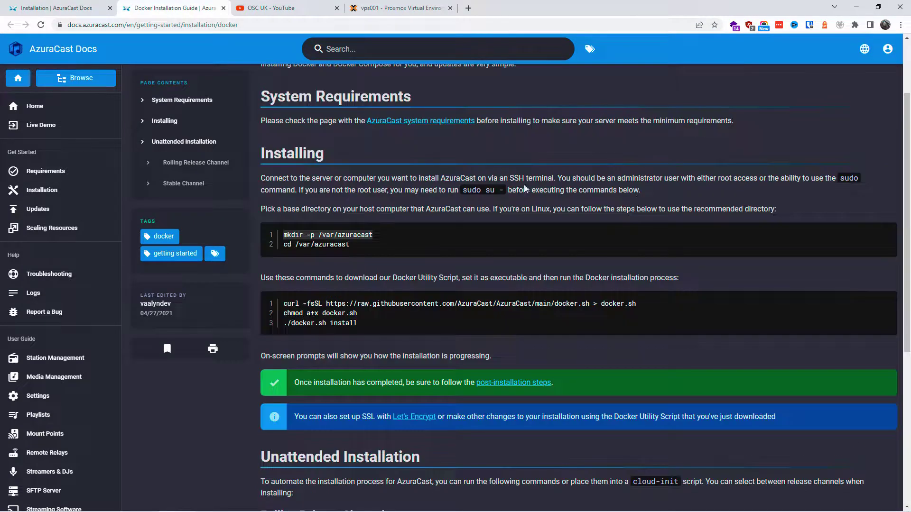
pyautogui.moveTo(503, 190); pyautogui.dragTo(464, 189)
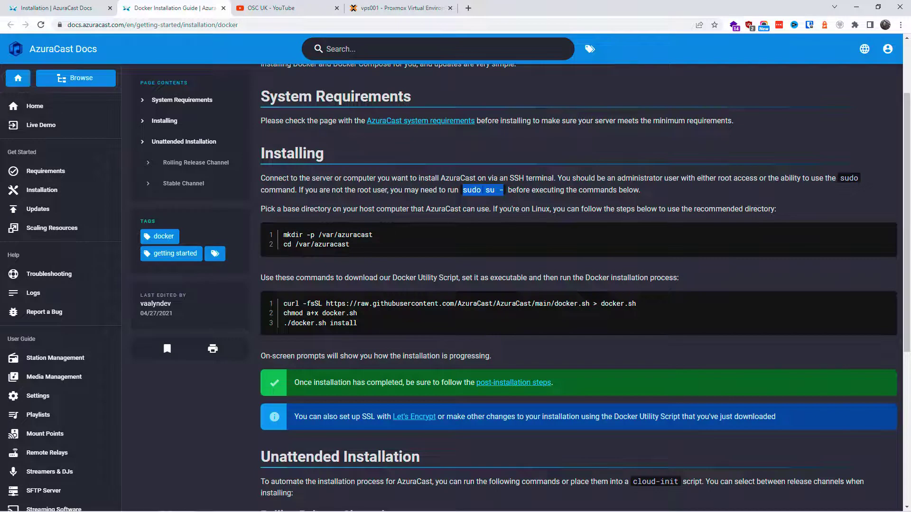
pyautogui.rightClick(482, 190)
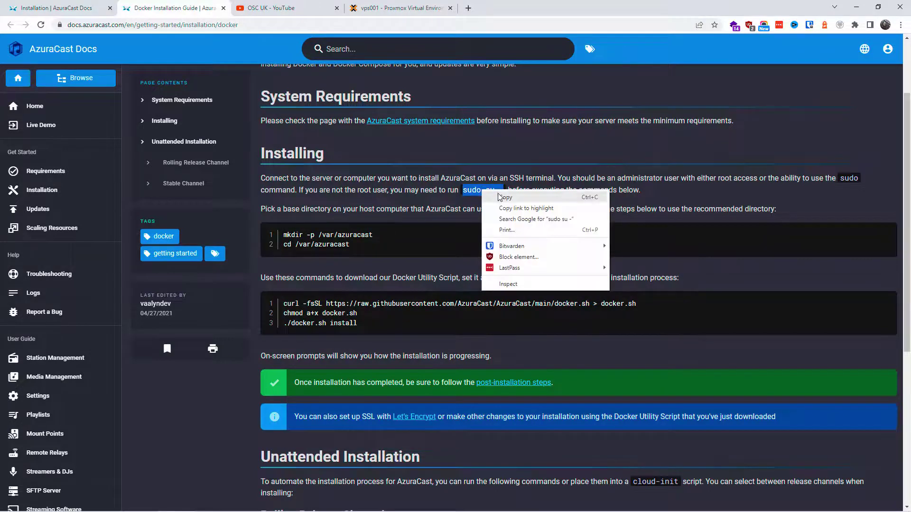
pyautogui.click(505, 197)
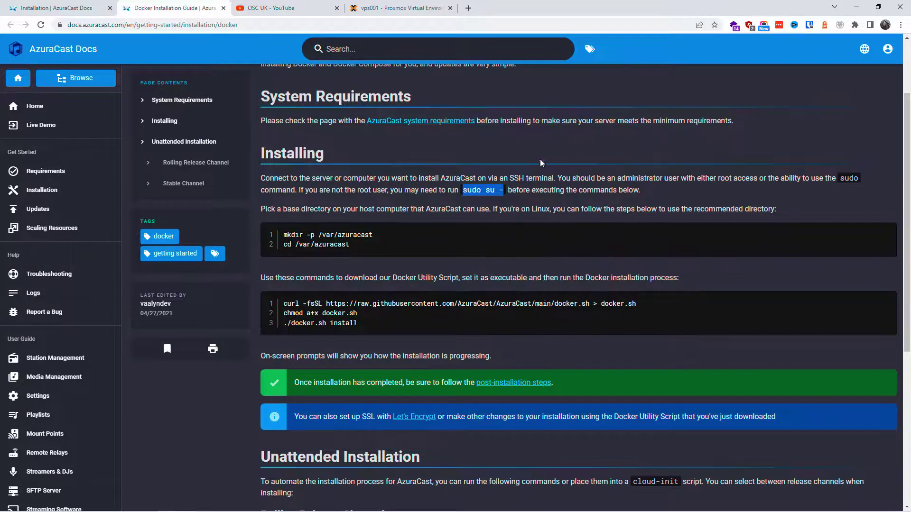
pyautogui.click(839, 209)
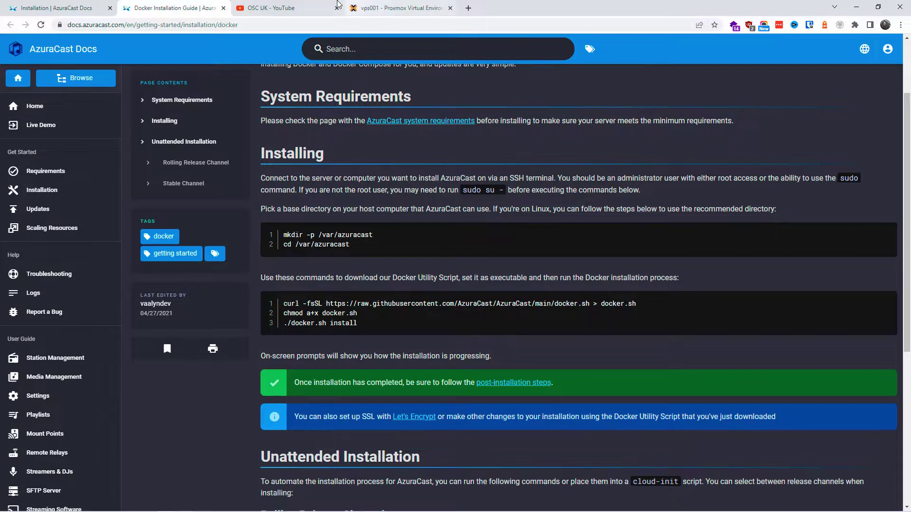
pyautogui.click(293, 6)
# Open container 103's console and log in as root
pyautogui.click(389, 8)
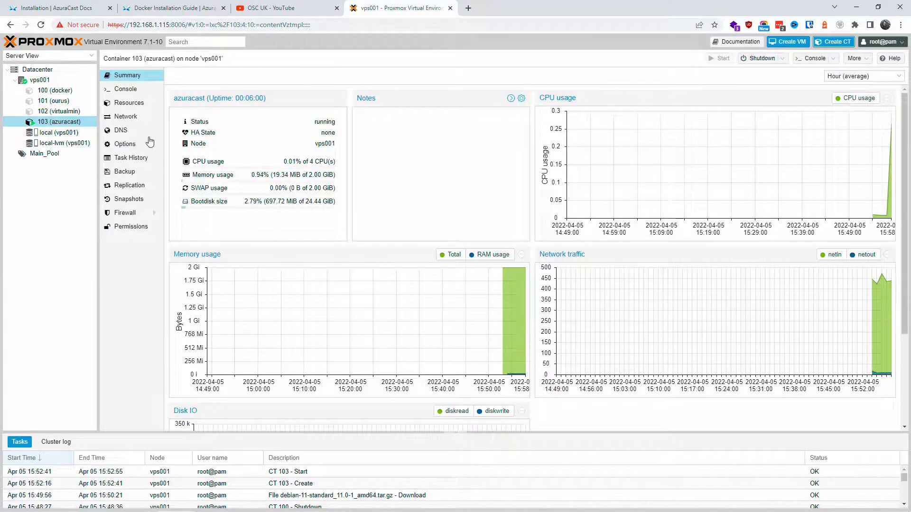
pyautogui.click(126, 90)
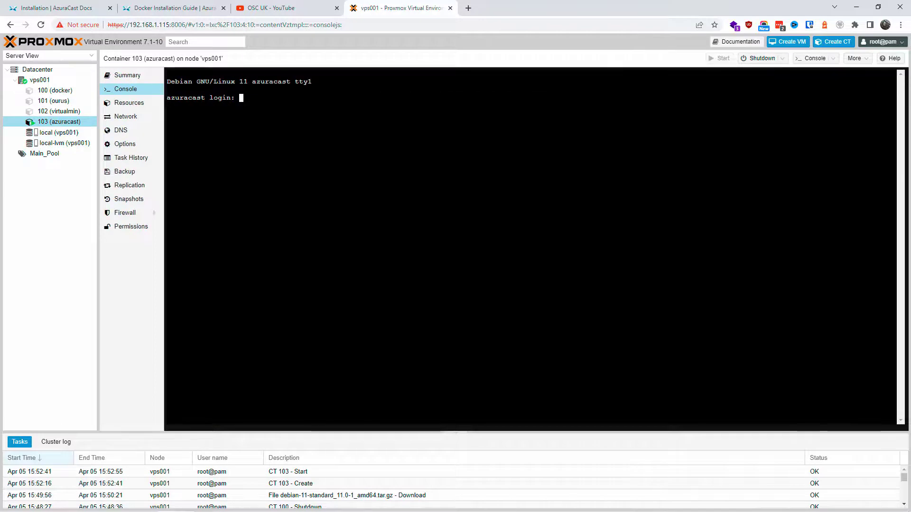
pyautogui.write('root')
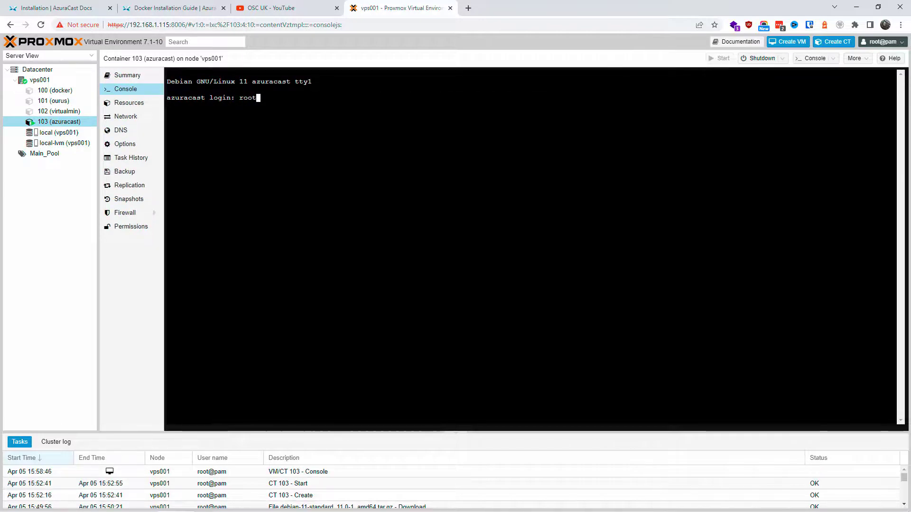
pyautogui.press('Return')
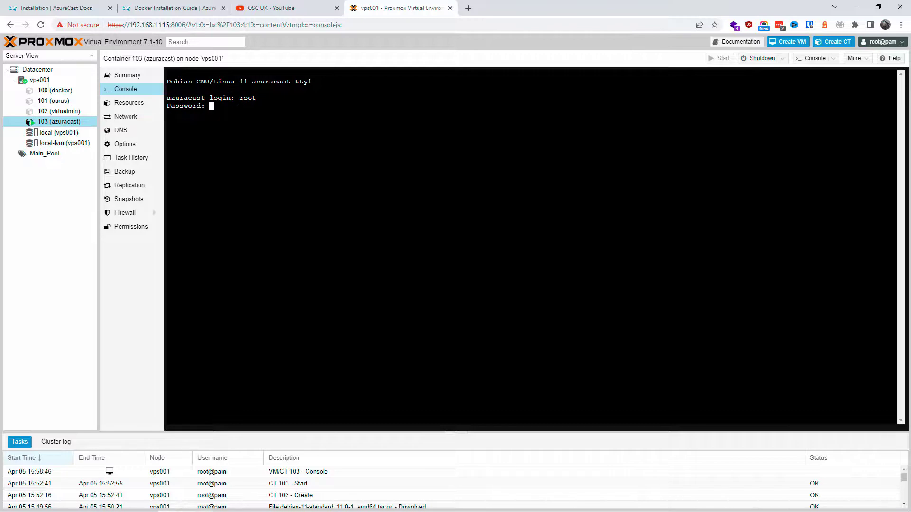
pyautogui.press('Return')
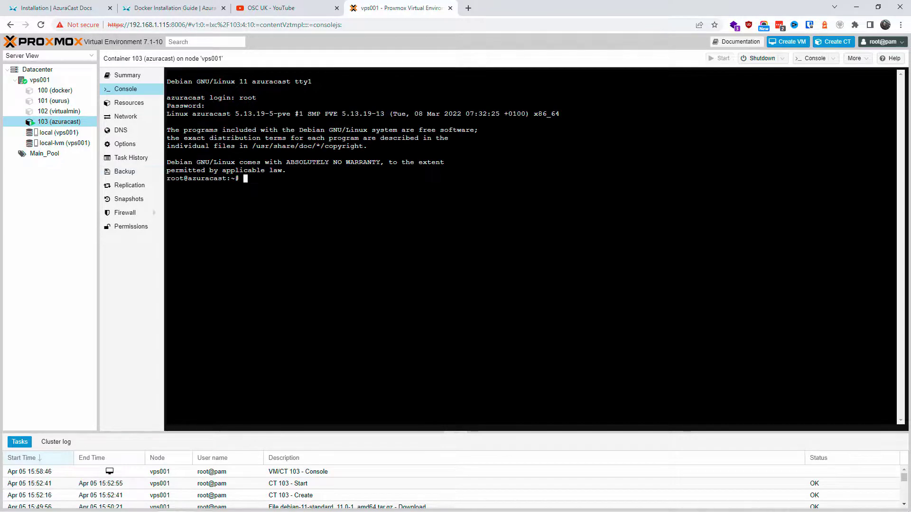
pyautogui.moveTo(184, 179); pyautogui.dragTo(167, 180)
# Select the mkdir -p /var/azuracast line in the Docker installation guide
pyautogui.moveTo(379, 8); pyautogui.dragTo(265, 8)
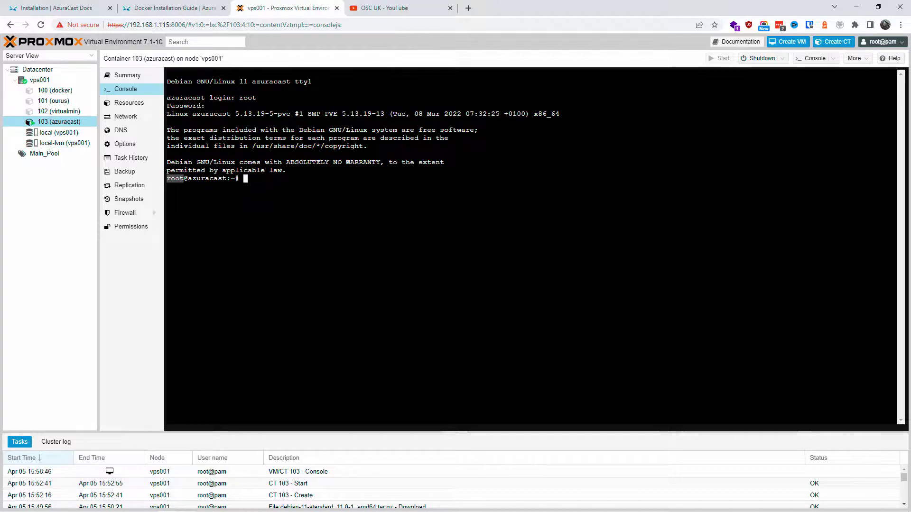
pyautogui.moveTo(168, 115); pyautogui.dragTo(308, 114)
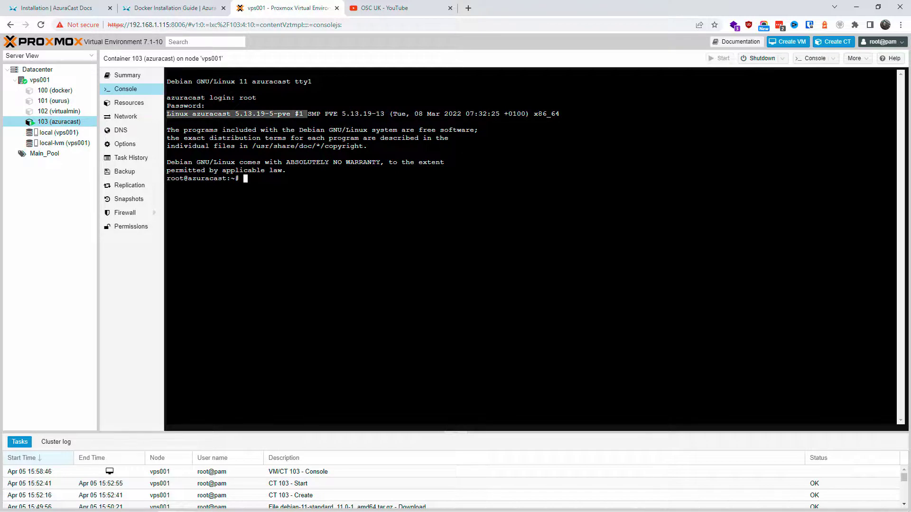
pyautogui.click(308, 114)
pyautogui.moveTo(166, 162); pyautogui.dragTo(192, 162)
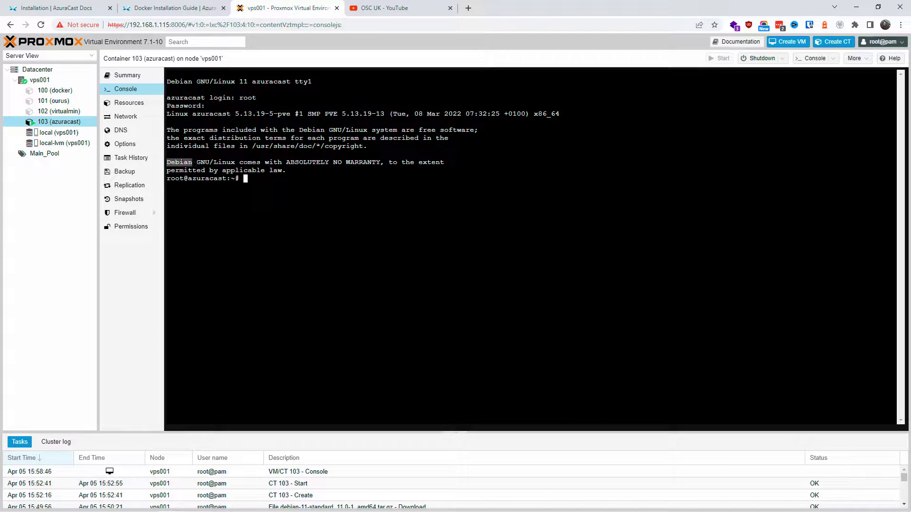
pyautogui.click(192, 162)
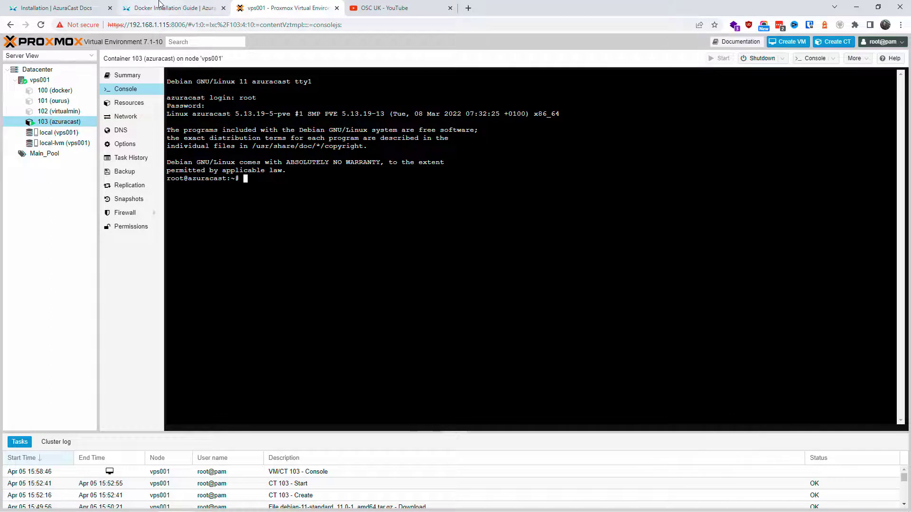
pyautogui.click(160, 6)
pyautogui.moveTo(379, 234); pyautogui.dragTo(282, 237)
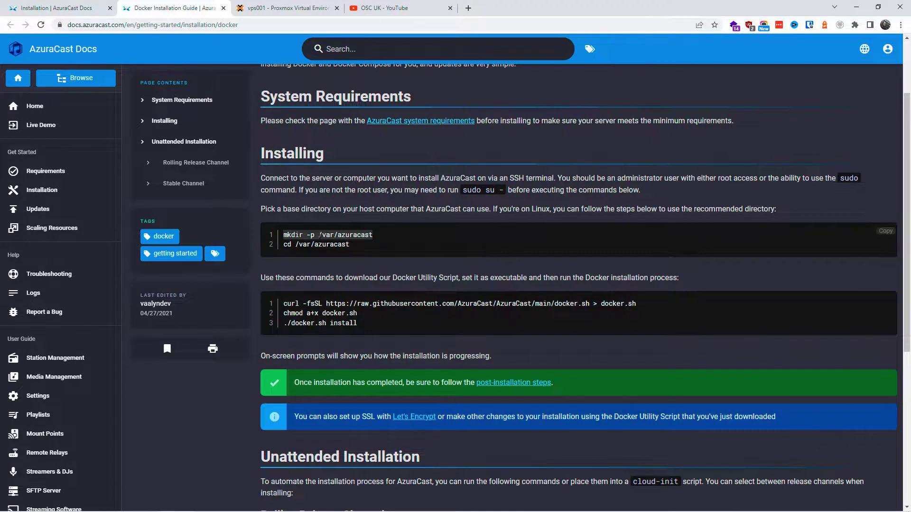
# Run apt-get update, then apt-get upgrade, answering y to install the upgrades
pyautogui.click(270, 6)
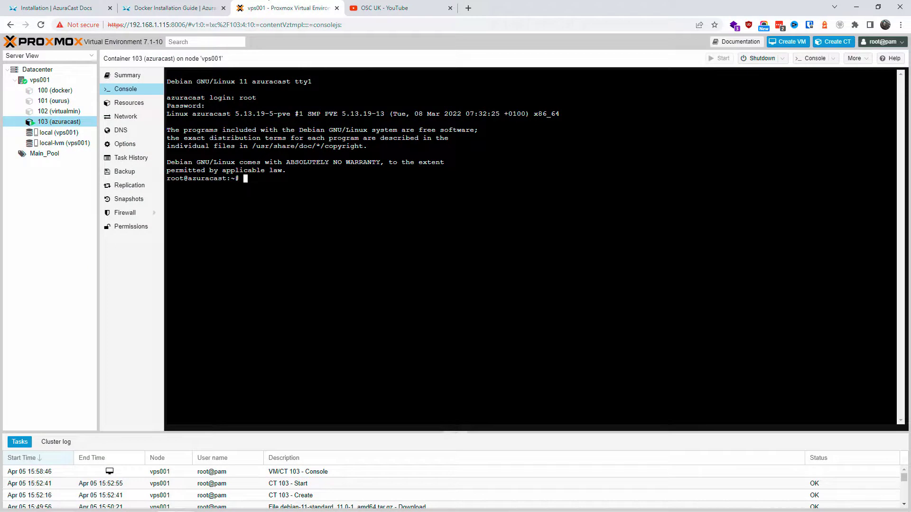
pyautogui.write('apt-get update')
pyautogui.press('Return')
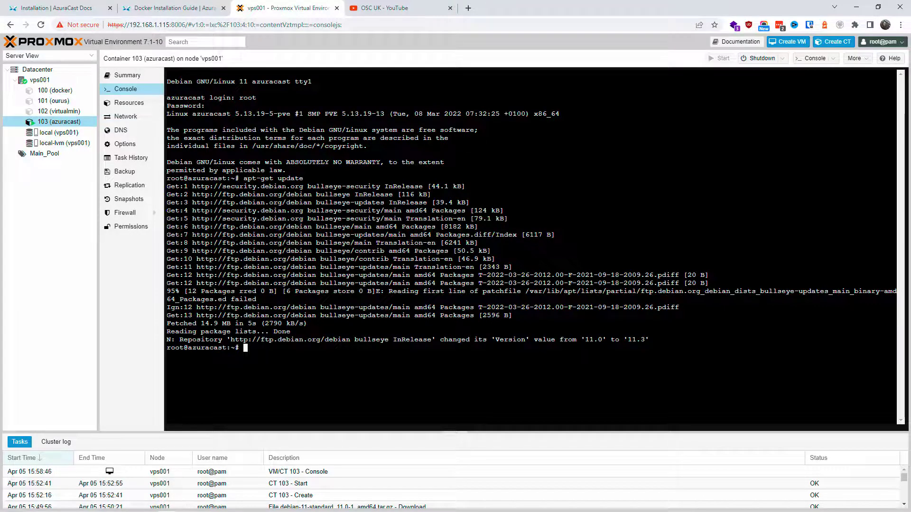
pyautogui.press('Up')
pyautogui.press('BackSpace')
pyautogui.press('BackSpace')
pyautogui.press('BackSpace')
pyautogui.press('BackSpace')
pyautogui.write('grade')
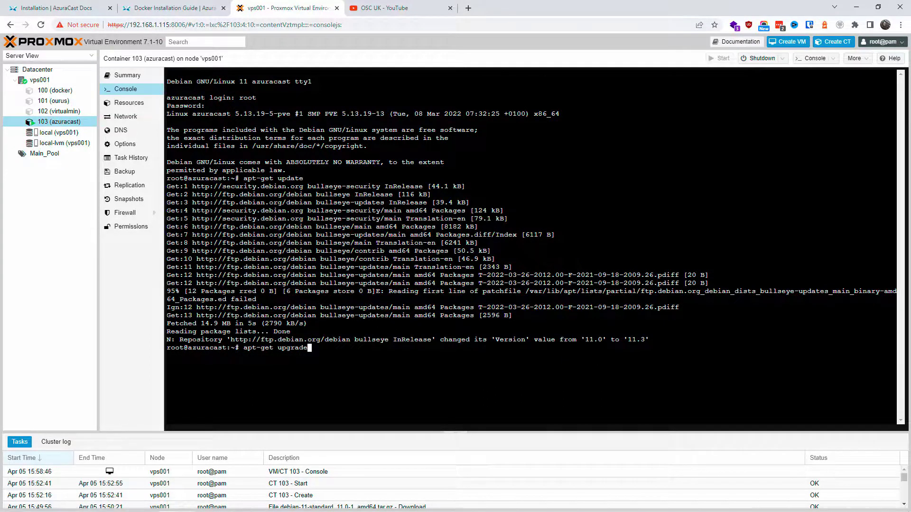
pyautogui.press('Return')
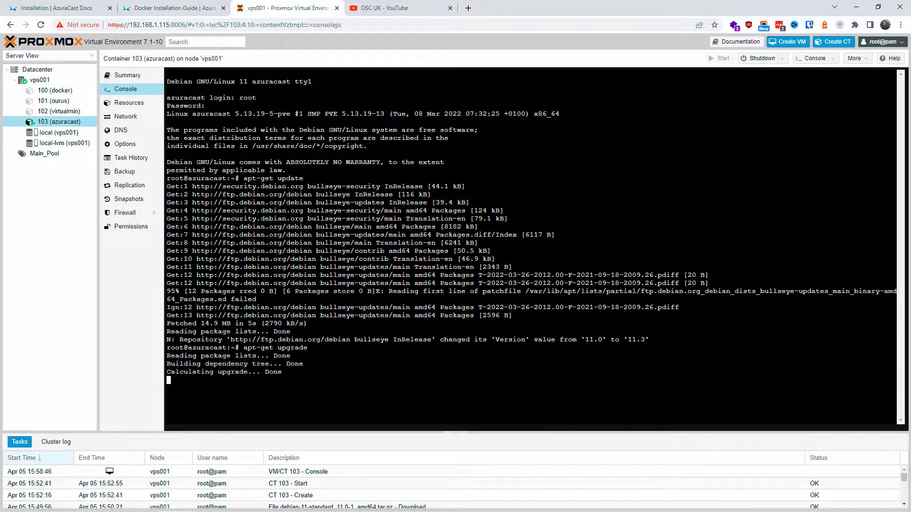
pyautogui.write('y')
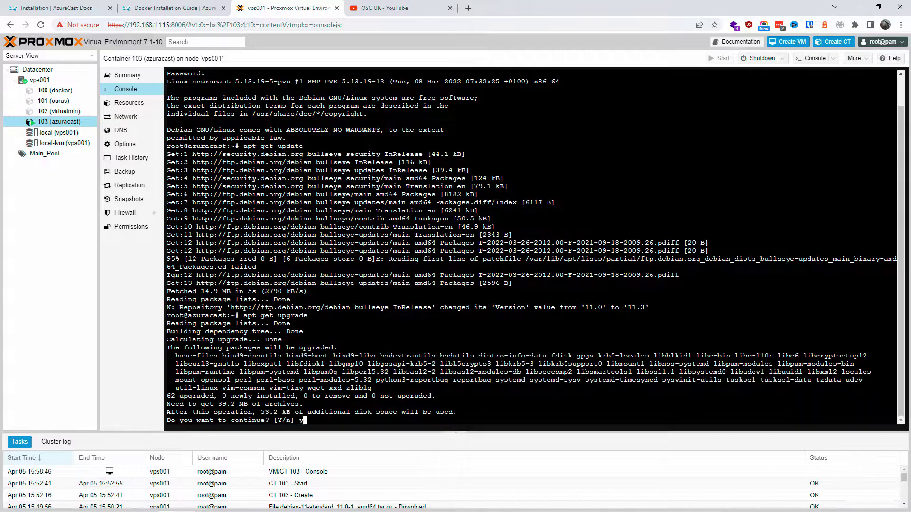
pyautogui.press('Return')
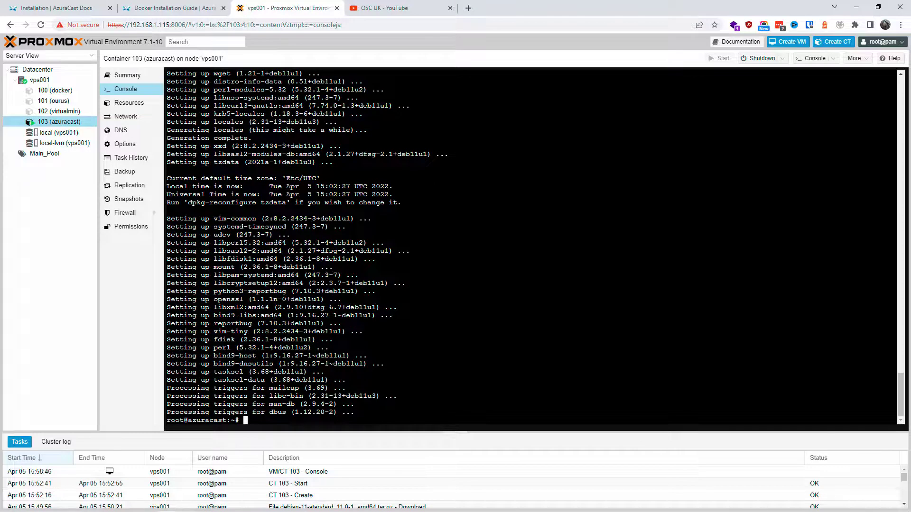
# Run apt update to confirm all packages are current, then select the docs' mkdir command
pyautogui.write('apt update')
pyautogui.press('Return')
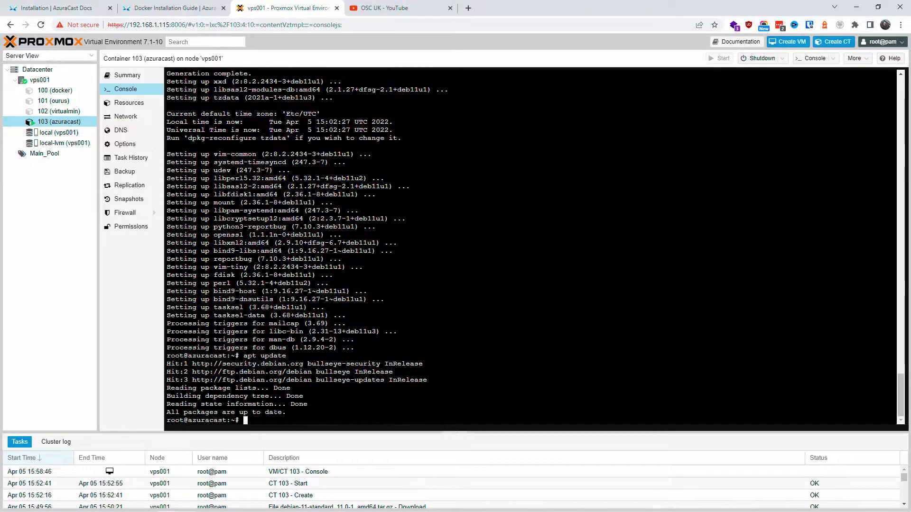
pyautogui.moveTo(379, 421); pyautogui.dragTo(380, 377)
pyautogui.hotkey('ctrl', 'shift', 'Tab')
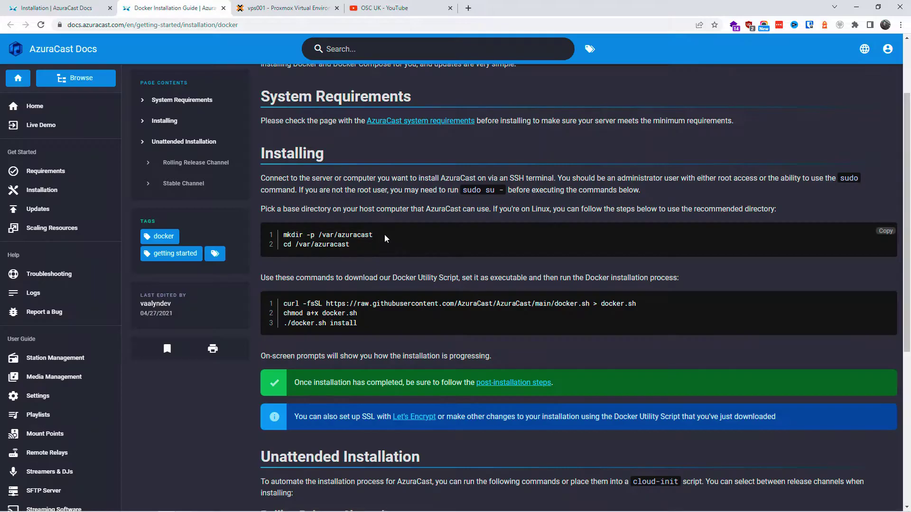
pyautogui.moveTo(335, 235); pyautogui.dragTo(290, 234)
# Copy mkdir -p /var/azuracast from the guide and run it in the container console
pyautogui.rightClick(290, 234)
pyautogui.click(304, 237)
pyautogui.hotkey('ctrl', 'Tab')
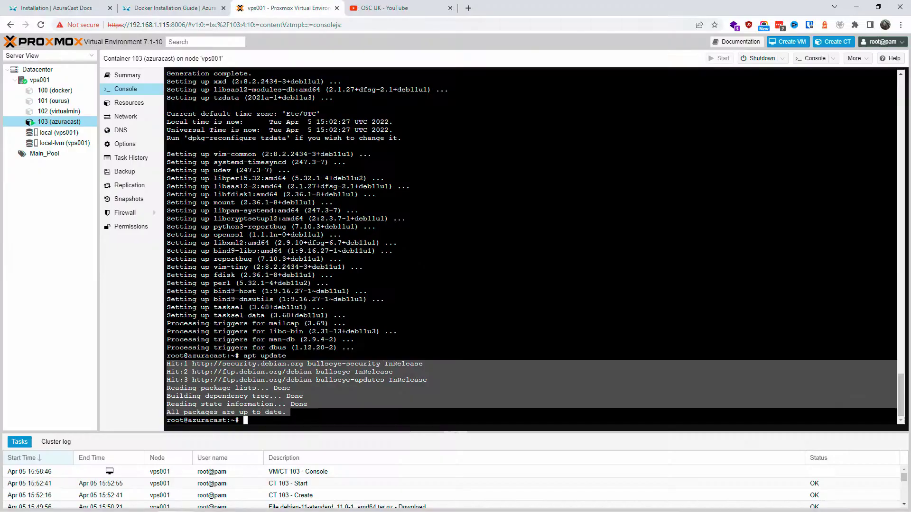
pyautogui.click(245, 420)
pyautogui.rightClick(246, 421)
pyautogui.click(266, 312)
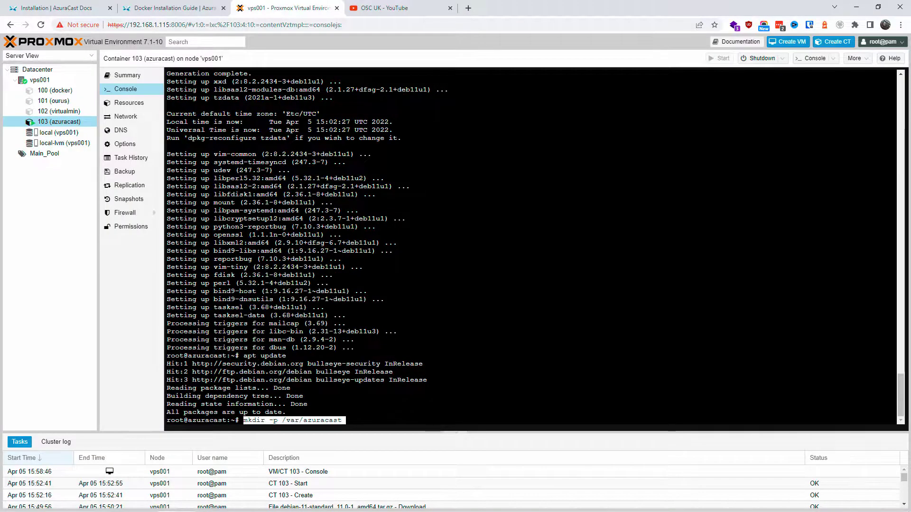
pyautogui.press('BackSpace')
pyautogui.write('t')
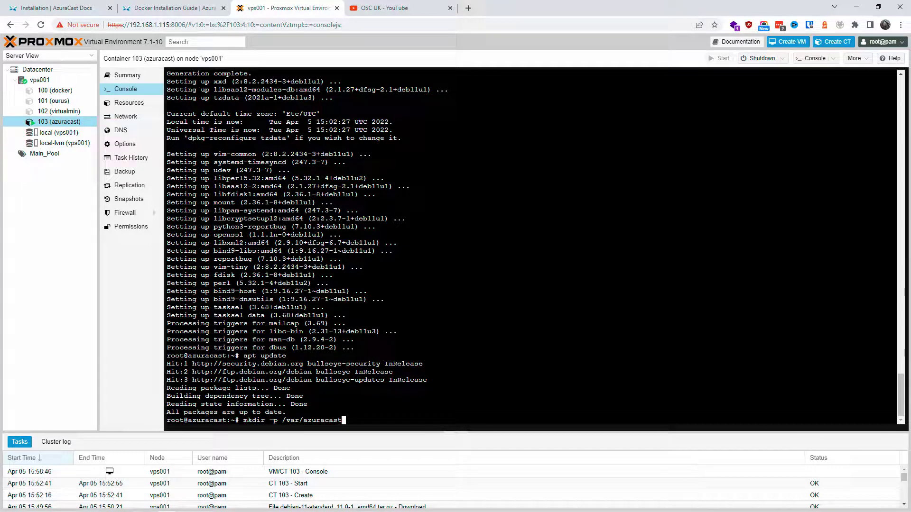
pyautogui.press('Return')
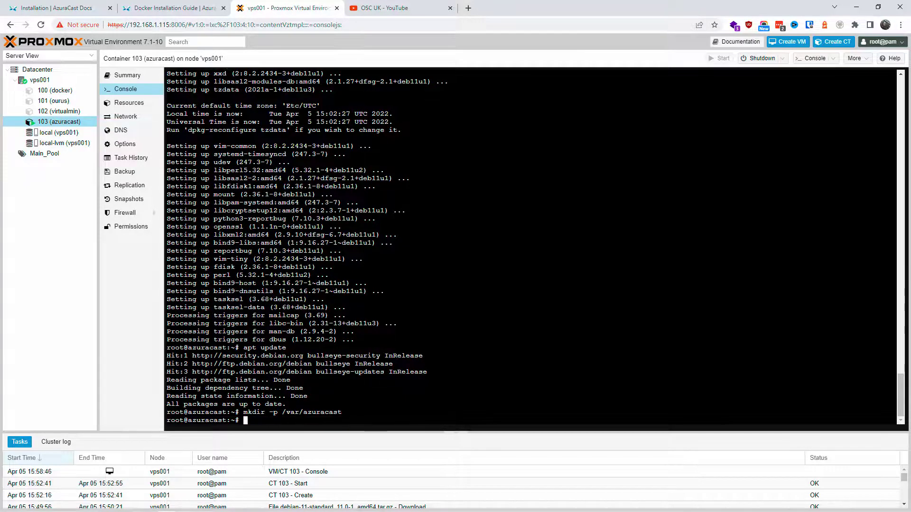
# Copy cd /var/azuracast from the guide and run it in the console
pyautogui.hotkey('ctrl', 'shift', 'Tab')
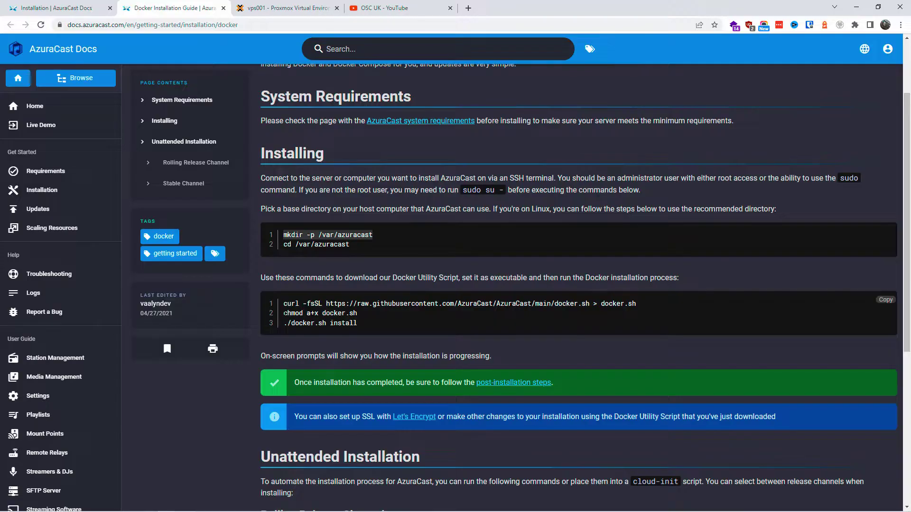
pyautogui.click(285, 313)
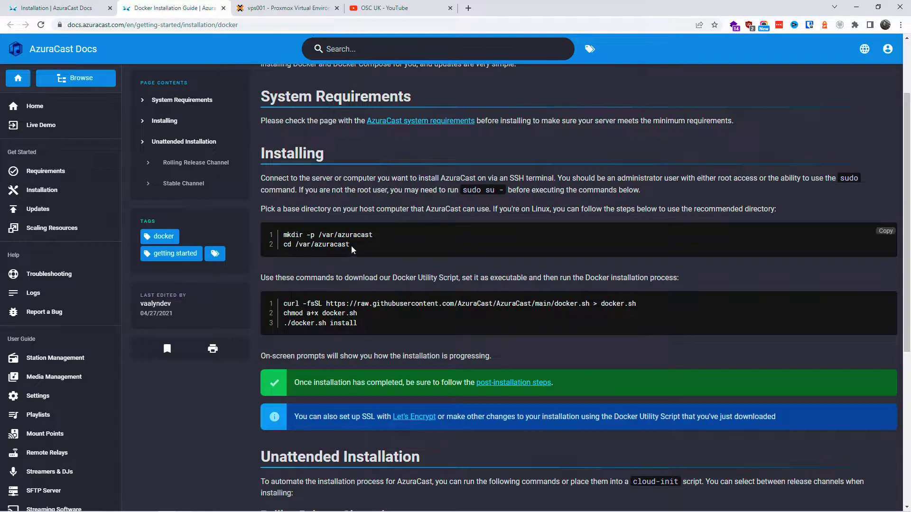
pyautogui.rightClick(298, 243)
pyautogui.click(332, 254)
pyautogui.click(252, 6)
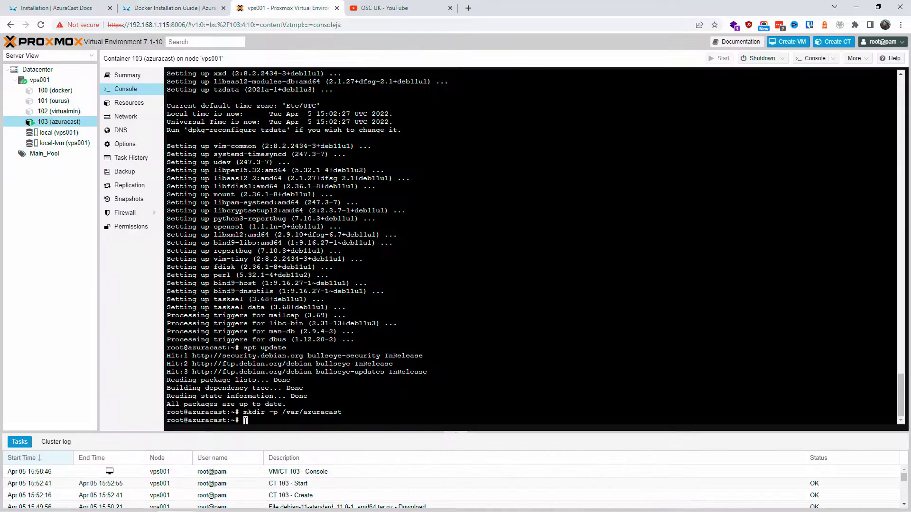
pyautogui.rightClick(243, 237)
pyautogui.click(293, 312)
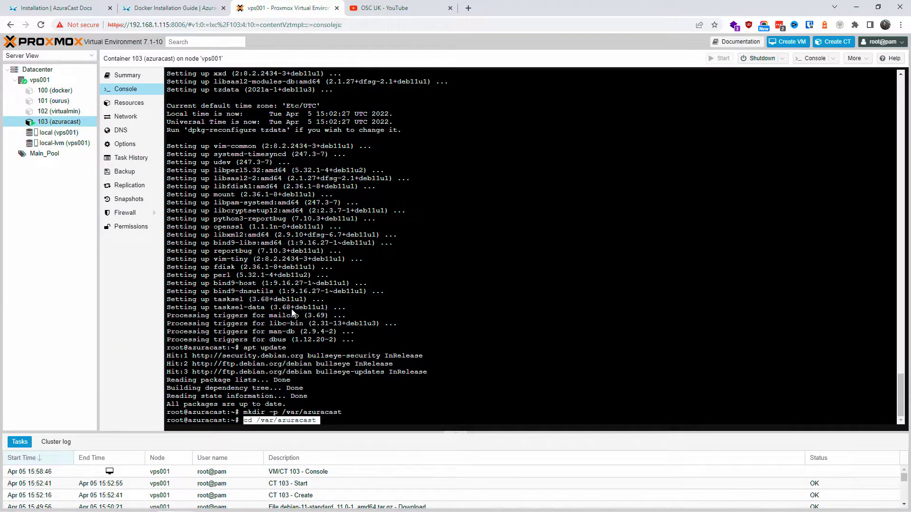
pyautogui.press('Return')
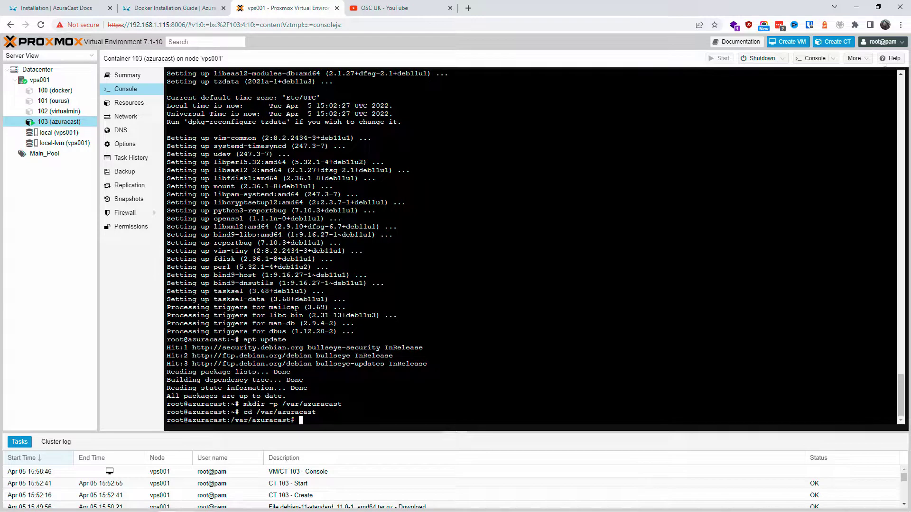
pyautogui.doubleClick(769, 6)
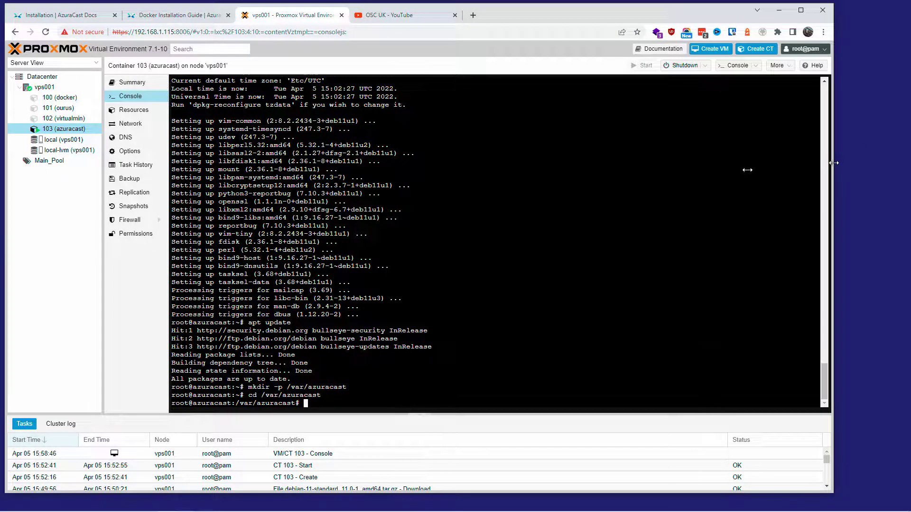
# Split the Docker guide into its own window beside the Proxmox console
pyautogui.moveTo(835, 162); pyautogui.dragTo(517, 163)
pyautogui.moveTo(152, 15); pyautogui.dragTo(909, 48)
pyautogui.click(68, 287)
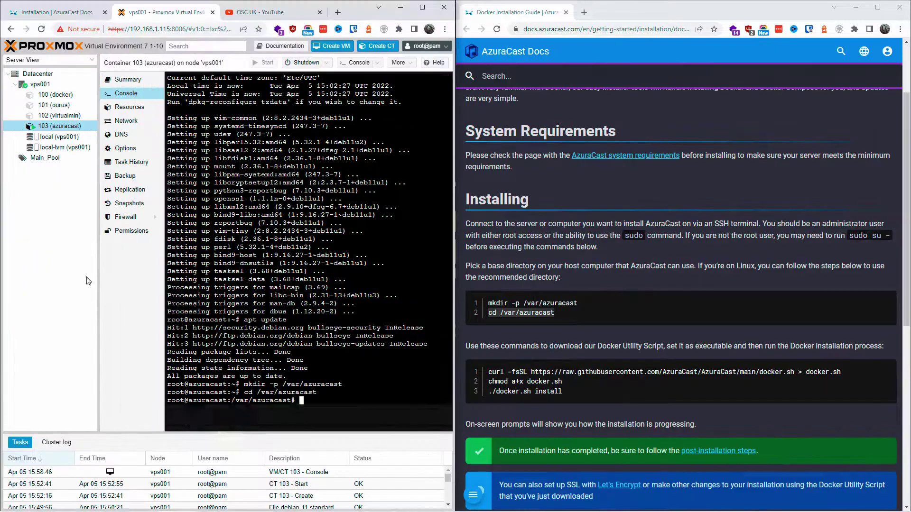
# Paste and run the curl docker.sh download command, which fails with 'curl: command not found'
pyautogui.scroll(-2, 565, 362)
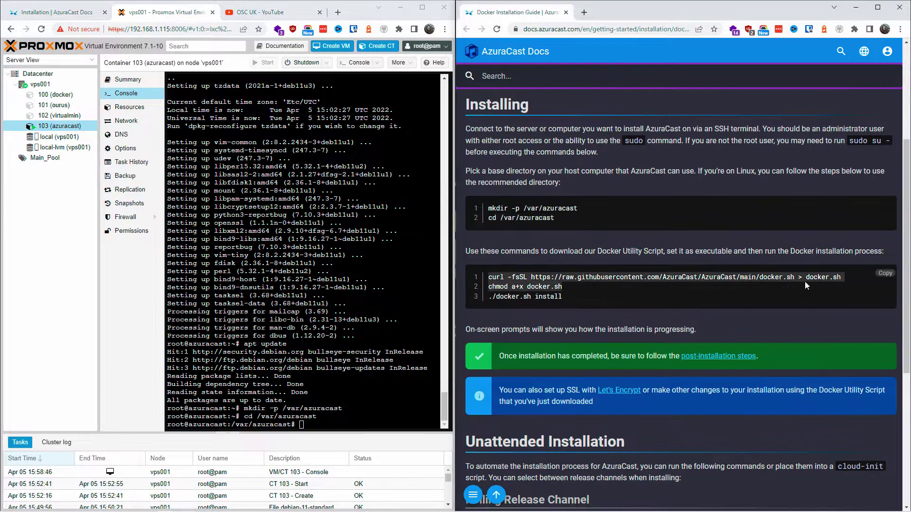
pyautogui.click(886, 275)
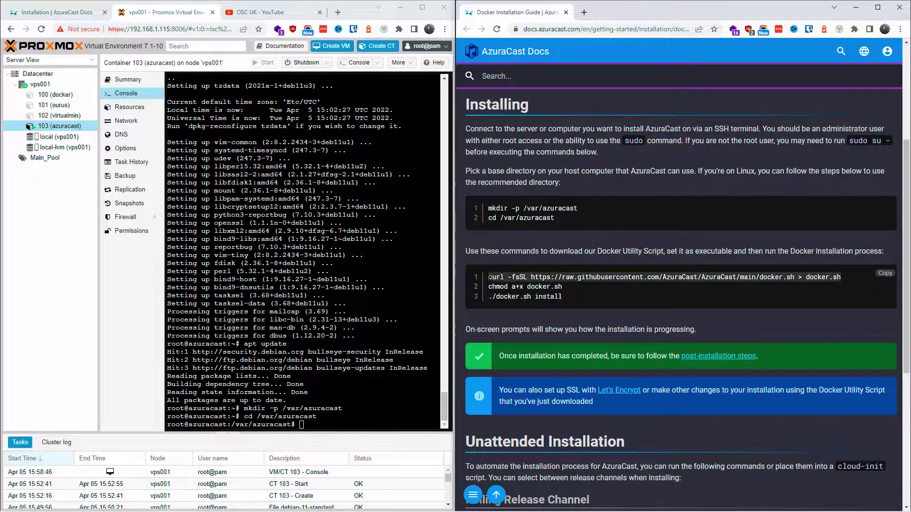
pyautogui.click(307, 433)
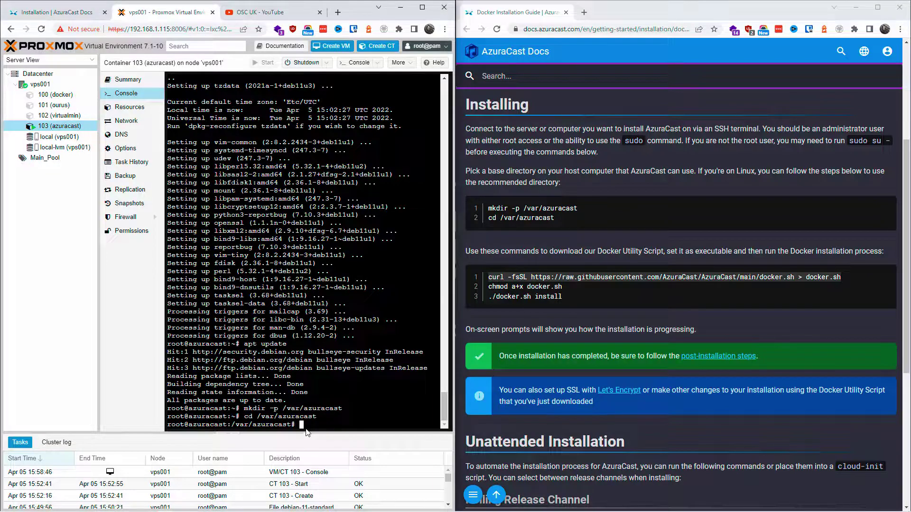
pyautogui.rightClick(304, 425)
pyautogui.click(333, 315)
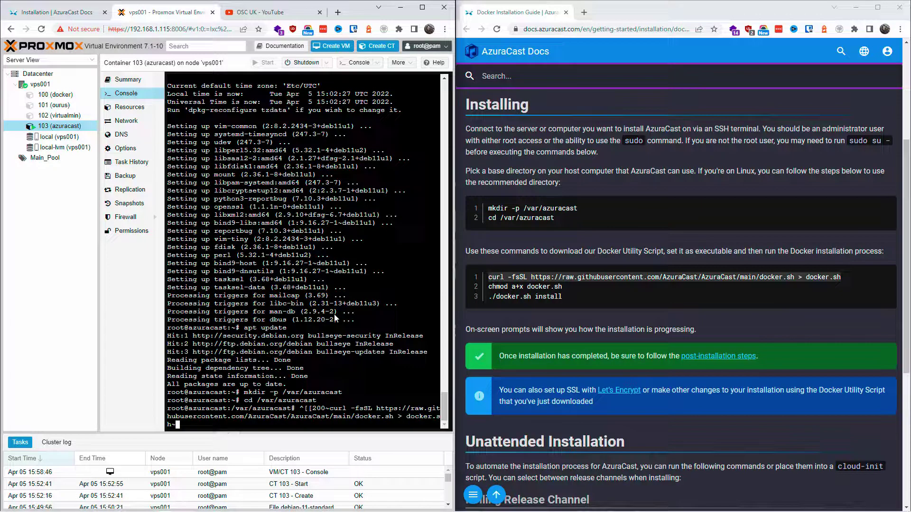
pyautogui.press('Return')
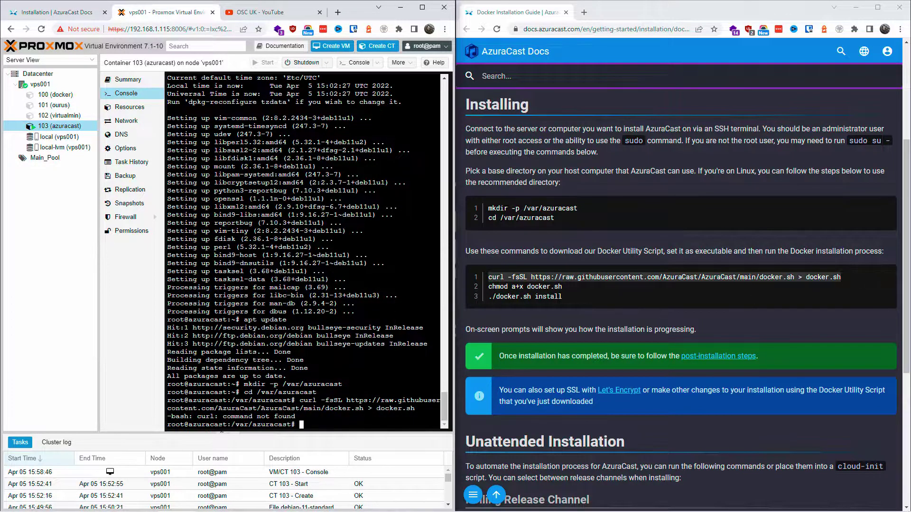
# Install curl with apt install curl after sudo fails, answering y
pyautogui.moveTo(197, 417); pyautogui.dragTo(299, 417)
pyautogui.click(299, 417)
pyautogui.hotkey('alt', 'Tab')
pyautogui.hotkey('alt', 'Tab')
pyautogui.hotkey('ctrl', 'v')
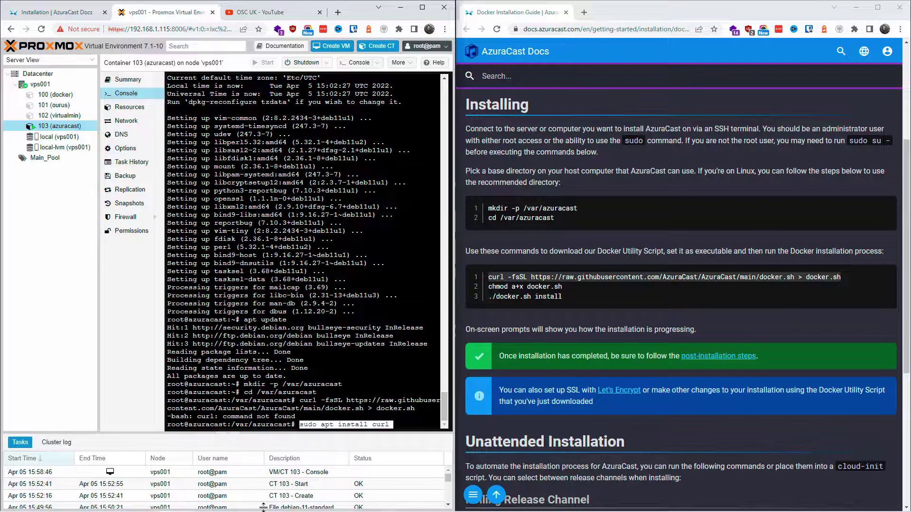
pyautogui.press('Return')
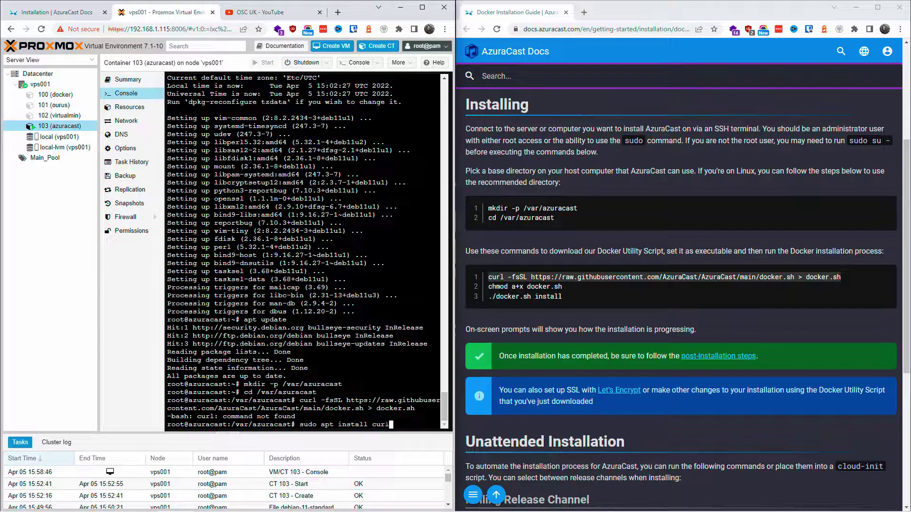
pyautogui.press('Return')
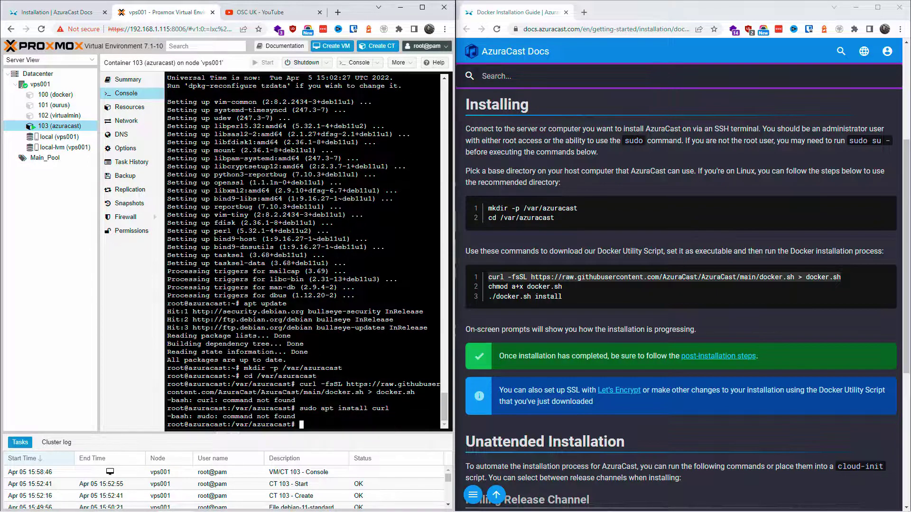
pyautogui.write('apt install curl')
pyautogui.press('Return')
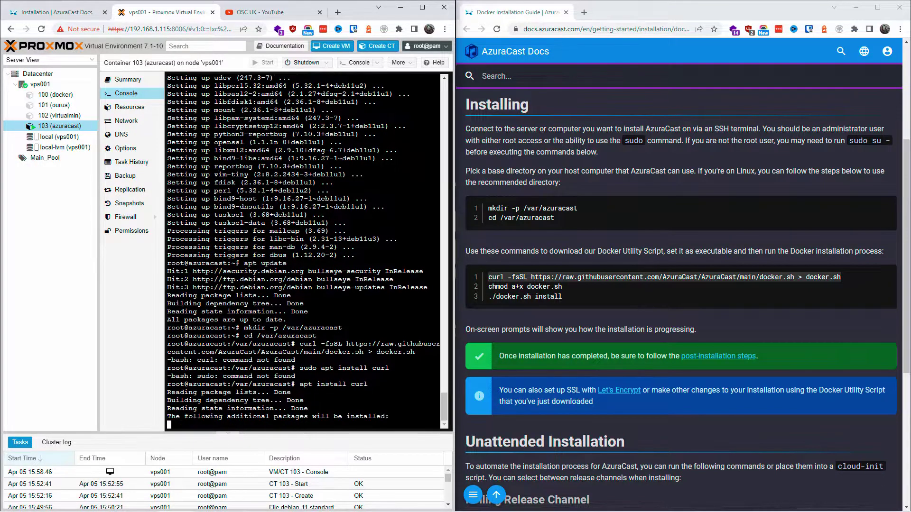
pyautogui.write('y')
pyautogui.press('Return')
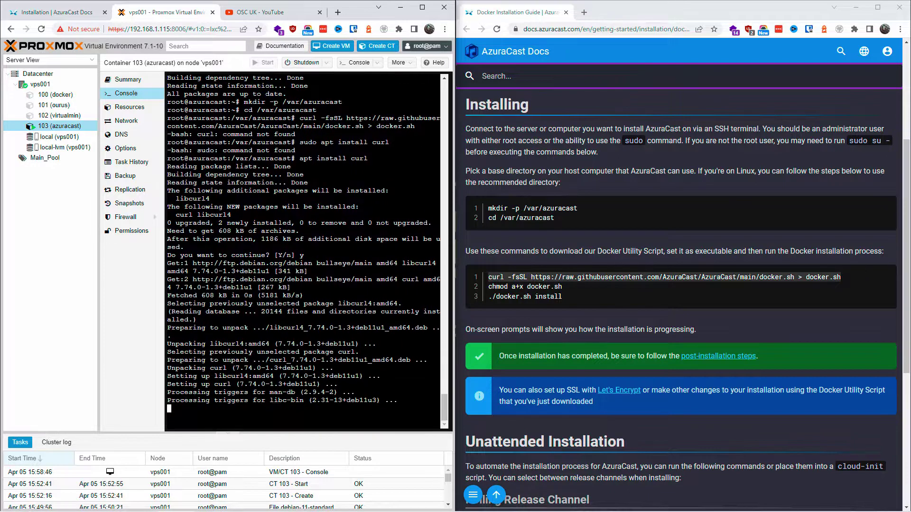
# Rerun the curl -fsSL docker.sh download command from history
pyautogui.press('Up')
pyautogui.press('Up')
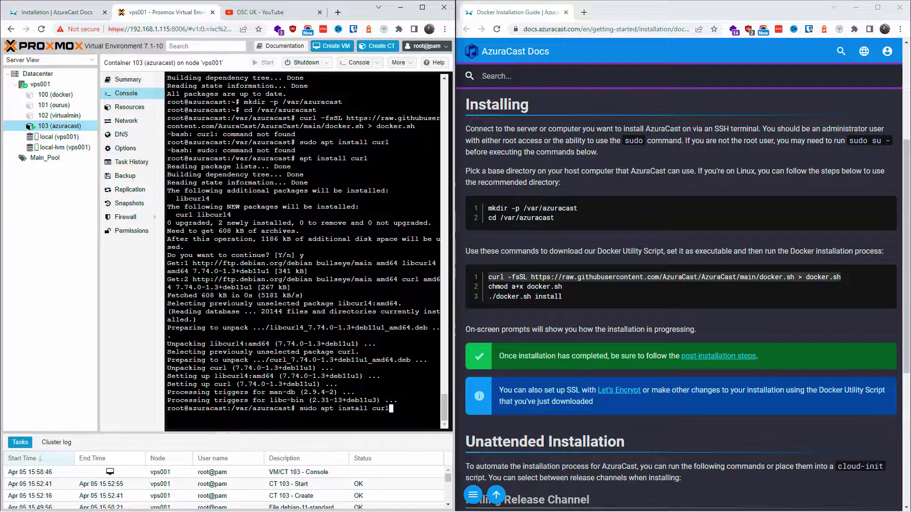
pyautogui.press('Up')
pyautogui.press('Return')
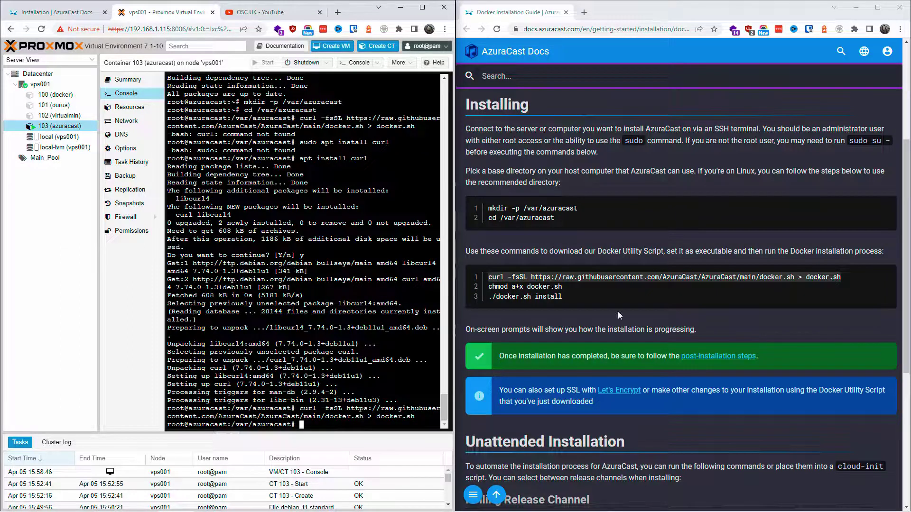
# Copy chmod a+x docker.sh from the guide and run it to make the script executable
pyautogui.click(562, 286)
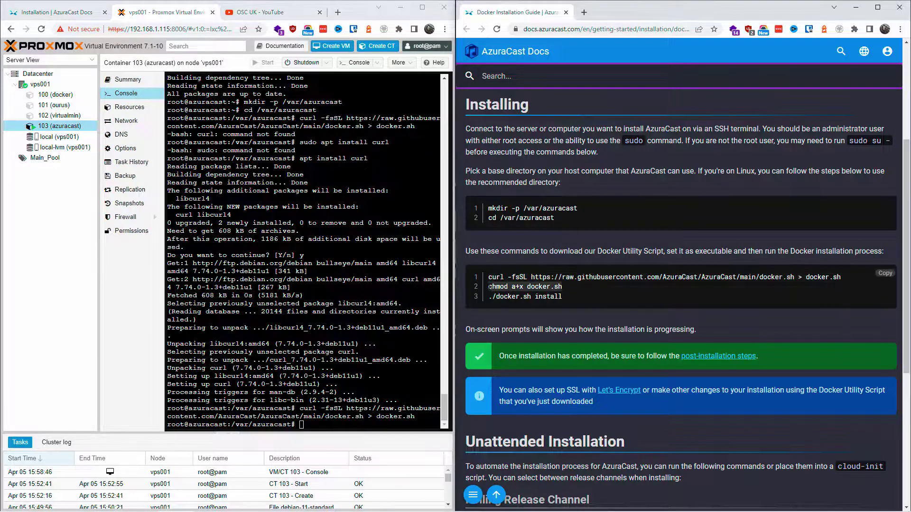
pyautogui.rightClick(493, 285)
pyautogui.click(522, 297)
pyautogui.hotkey('alt', 'Tab')
pyautogui.hotkey('ctrl', 'v')
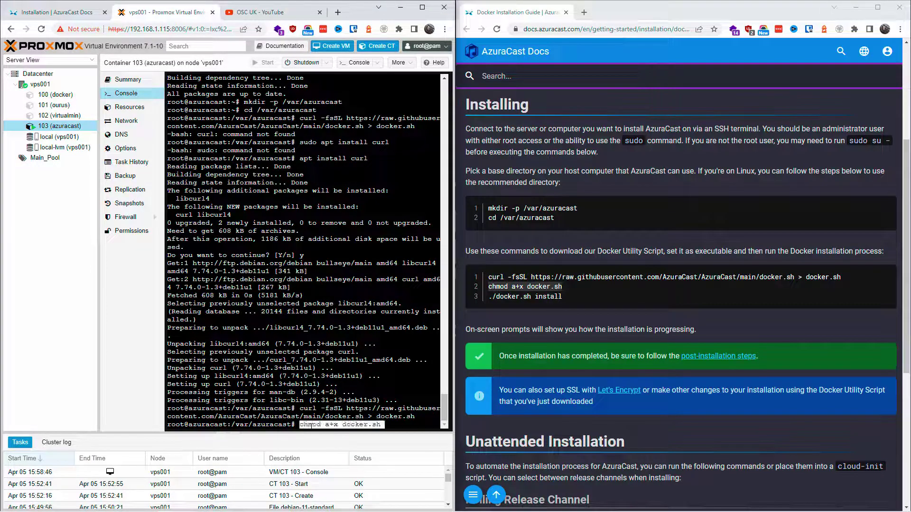
pyautogui.press('Return')
# Run ./docker.sh install and answer Y to install Docker
pyautogui.moveTo(563, 296); pyautogui.dragTo(488, 300)
pyautogui.hotkey('ctrl', 'c')
pyautogui.click(302, 424)
pyautogui.hotkey('ctrl', 'v')
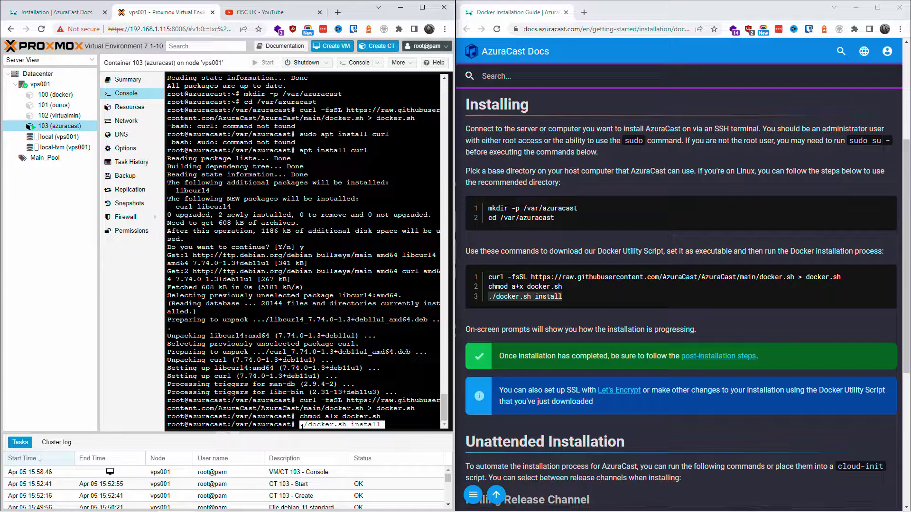
pyautogui.press('Return')
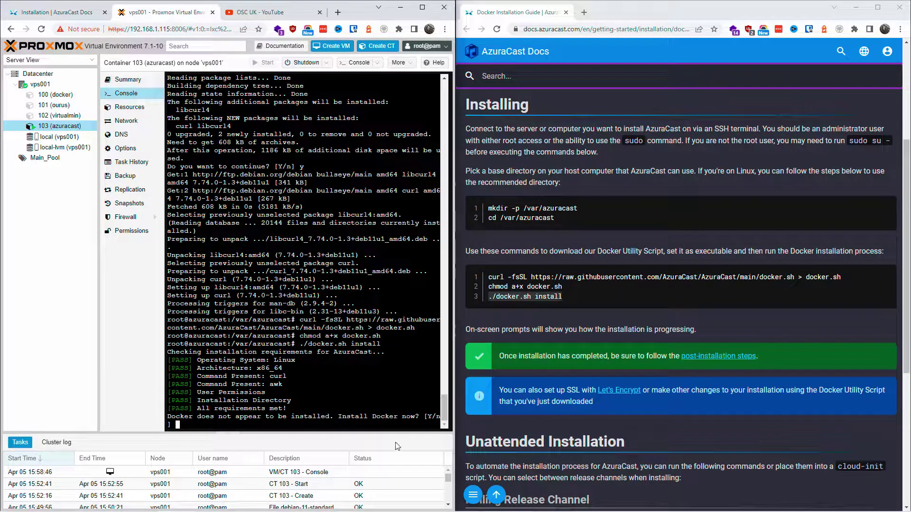
pyautogui.write('Y')
pyautogui.press('Return')
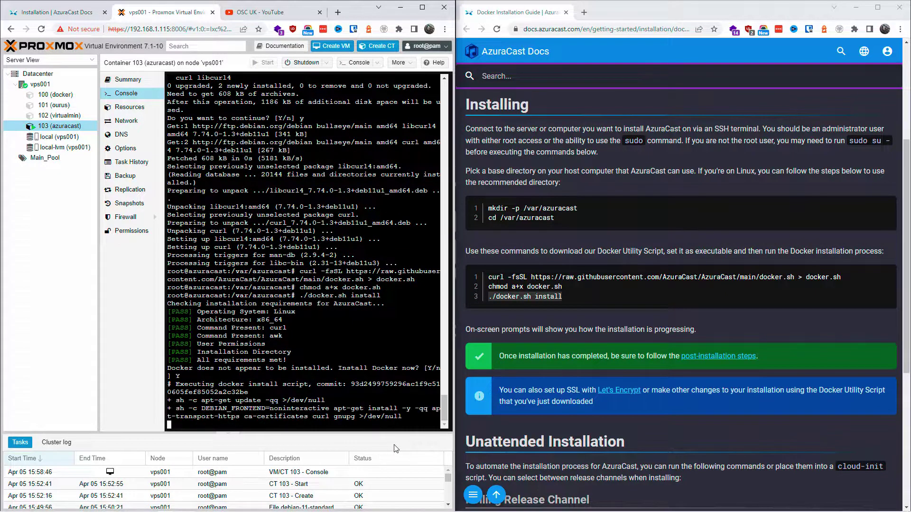
# Review the Rolling Release install script in the docs and open the post-installation steps in a new tab
pyautogui.scroll(-4, 636, 276)
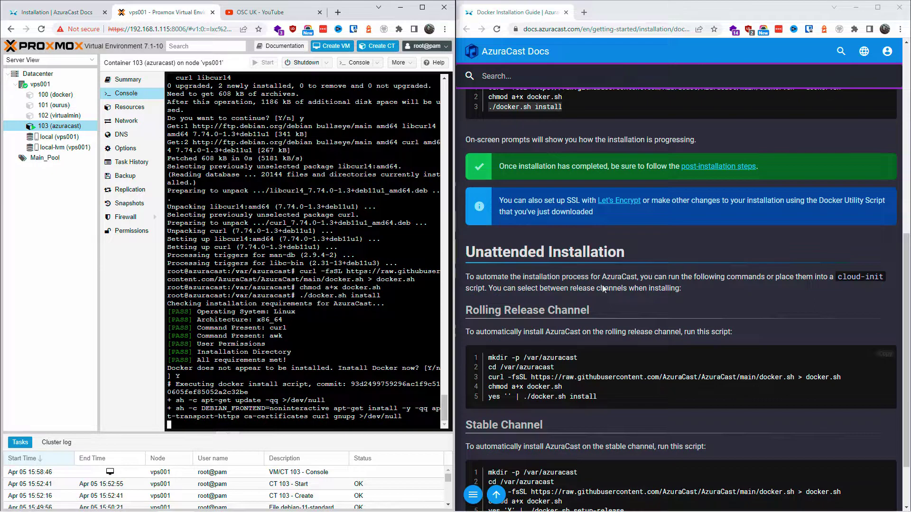
pyautogui.scroll(8, 635, 277)
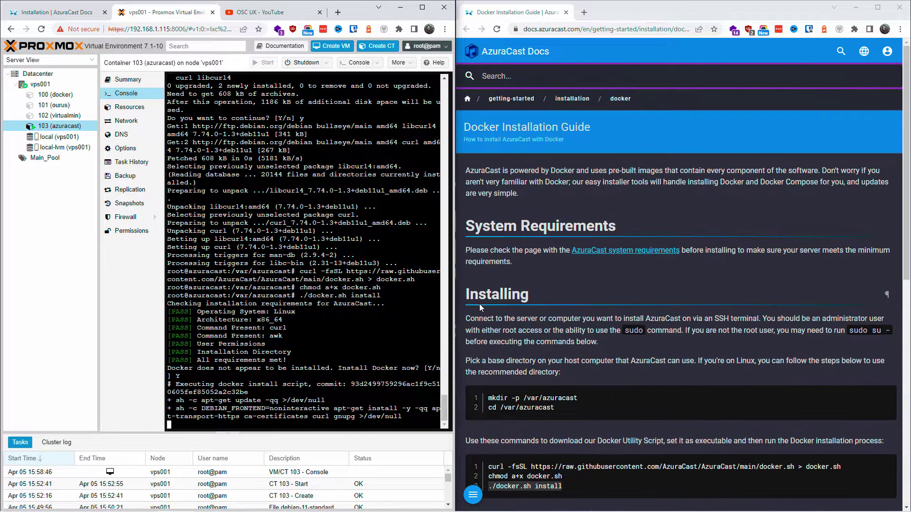
pyautogui.scroll(-10, 480, 306)
pyautogui.moveTo(488, 288); pyautogui.dragTo(630, 336)
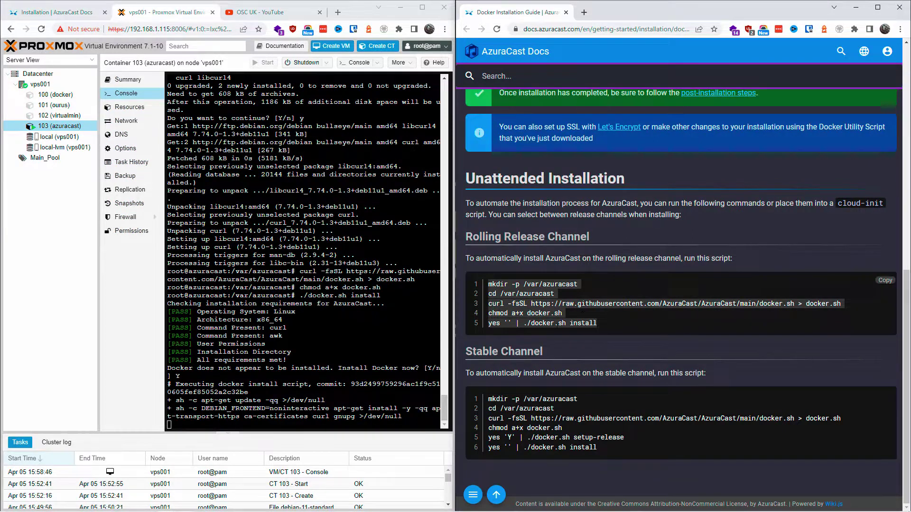
pyautogui.scroll(5, 721, 332)
pyautogui.middleClick(722, 331)
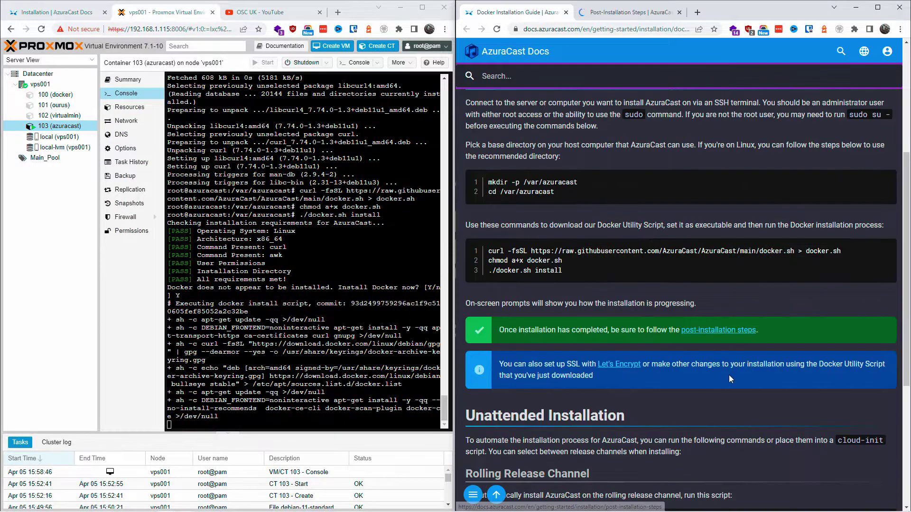
# Maximize the Proxmox console window while Docker Engine 20.10.14 installs
pyautogui.scroll(-6, 715, 362)
pyautogui.scroll(7, 651, 305)
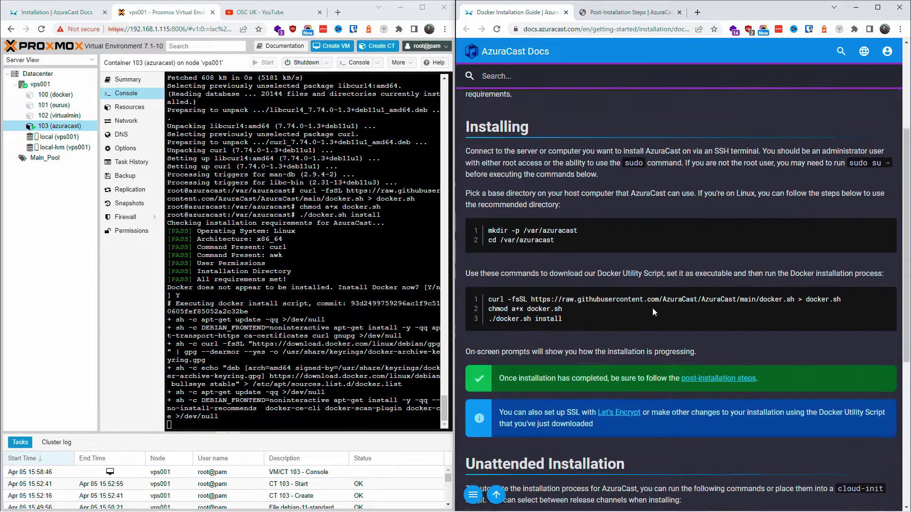
pyautogui.scroll(3, 653, 308)
pyautogui.click(422, 7)
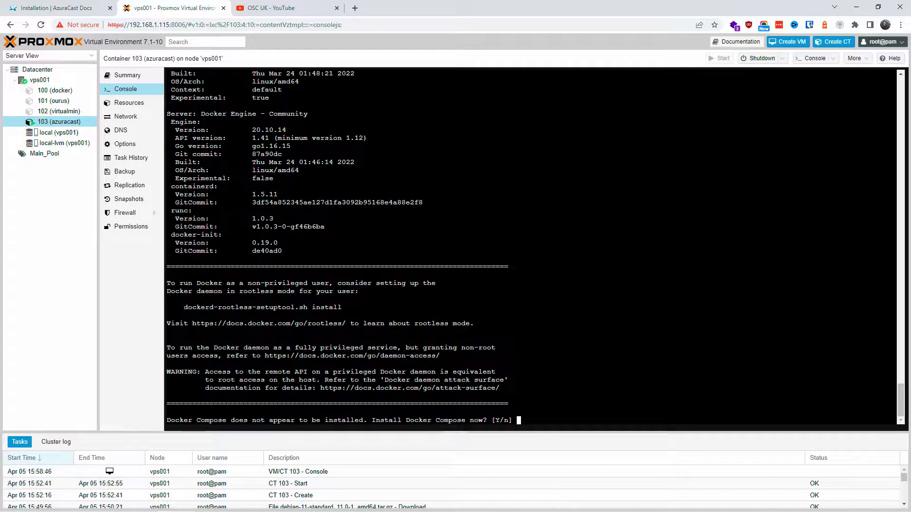
# Answer y to install Docker Compose and n to switching to the Stable channel
pyautogui.write('y')
pyautogui.press('Return')
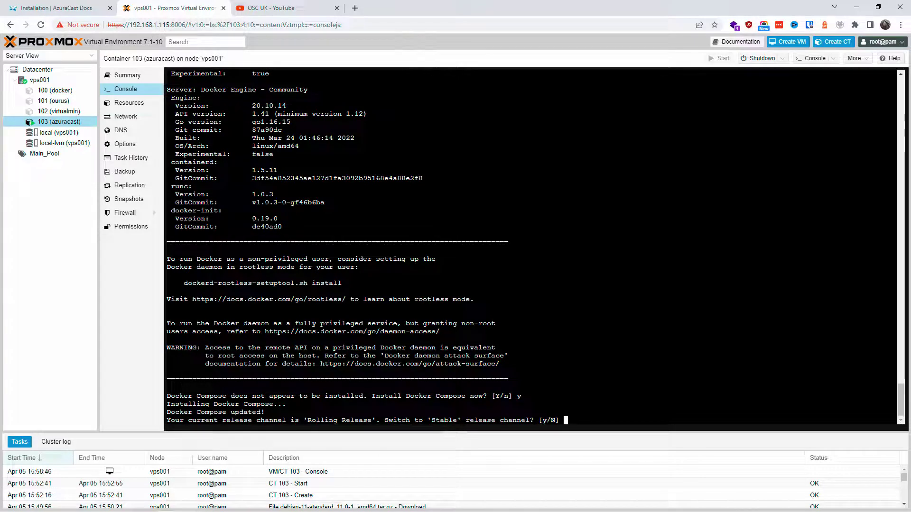
pyautogui.moveTo(430, 420)
pyautogui.mouseDown()
pyautogui.moveTo(457, 420)
pyautogui.moveTo(431, 420)
pyautogui.mouseUp()
pyautogui.write('n')
pyautogui.press('Return')
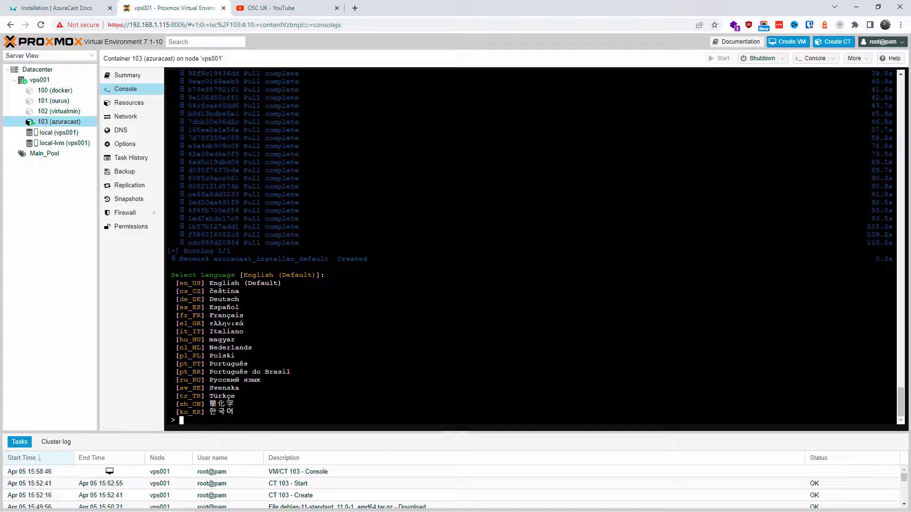
# Choose English, then answer no to custom ports, LetsEncrypt and Custom Code Plugins
pyautogui.press('Return')
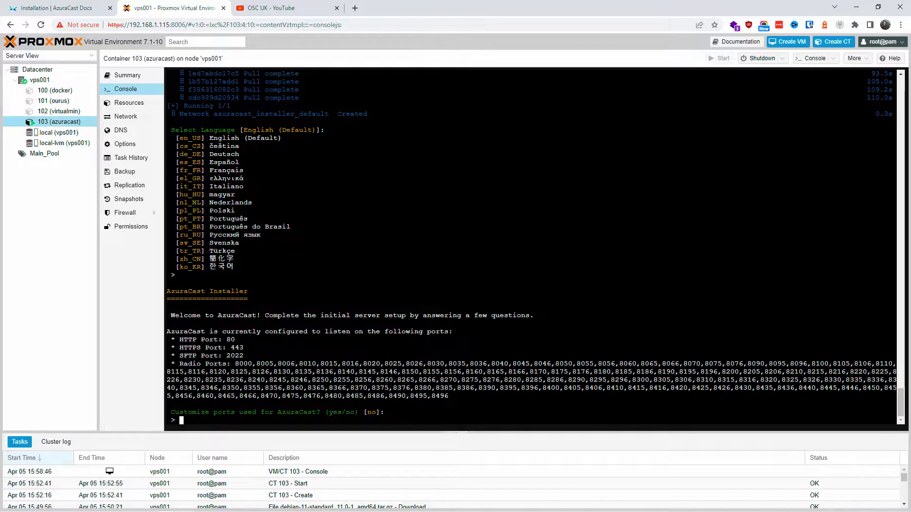
pyautogui.write('no')
pyautogui.press('Return')
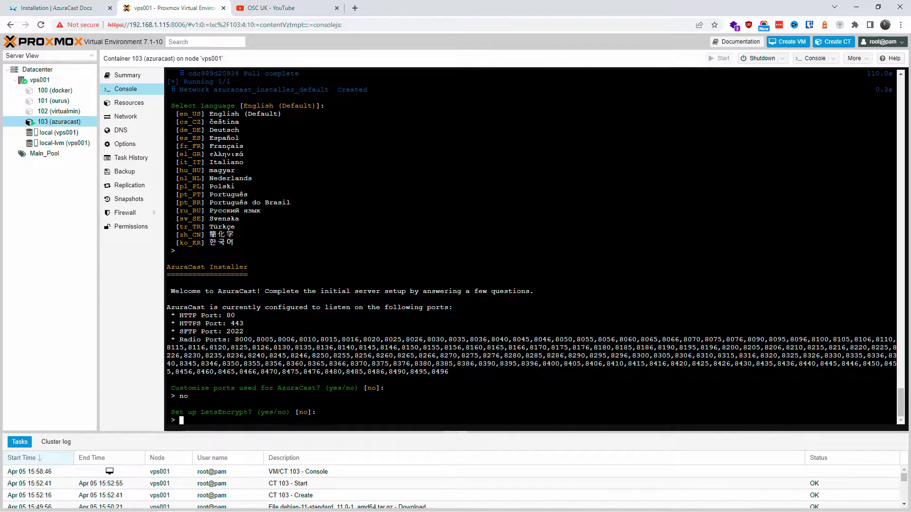
pyautogui.write('no')
pyautogui.press('Return')
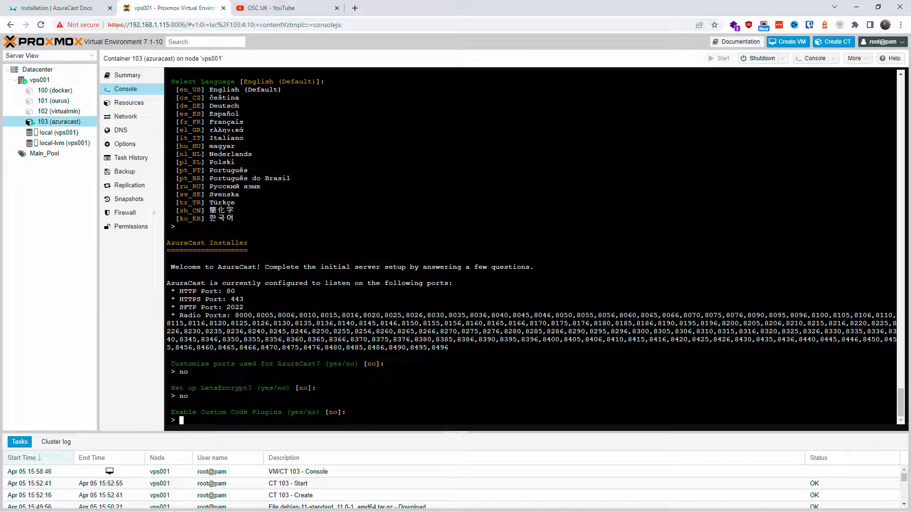
pyautogui.write('no')
pyautogui.press('Return')
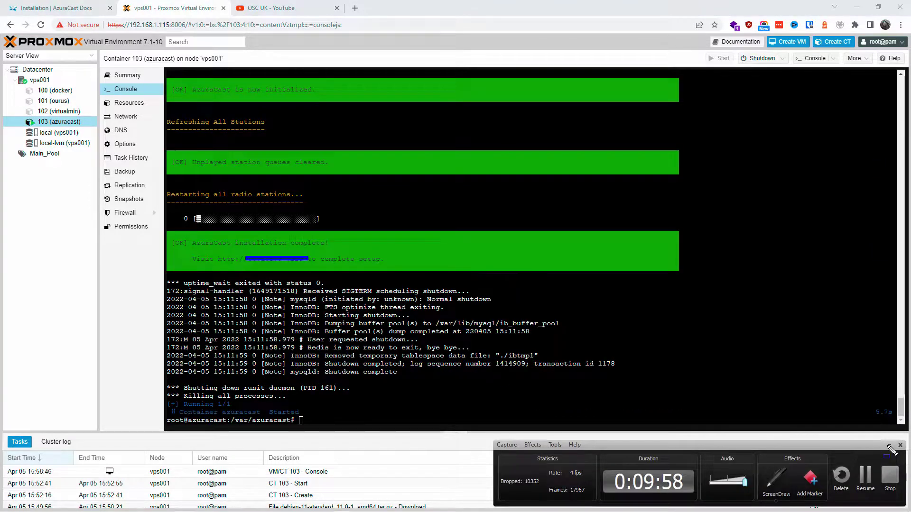
# Copy the container's eth0 address 192.168.1.207 from the ip addr output, then switch to the YouTube tab
pyautogui.click(866, 478)
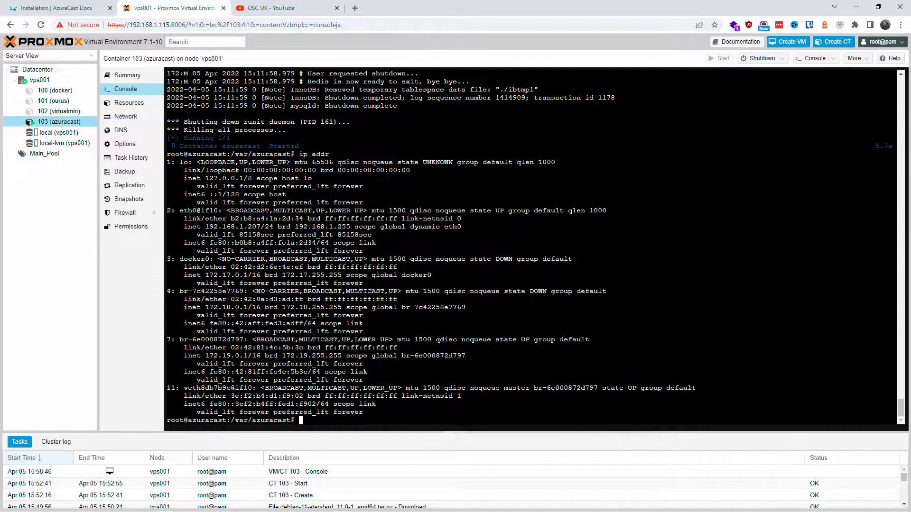
pyautogui.moveTo(204, 227); pyautogui.dragTo(260, 227)
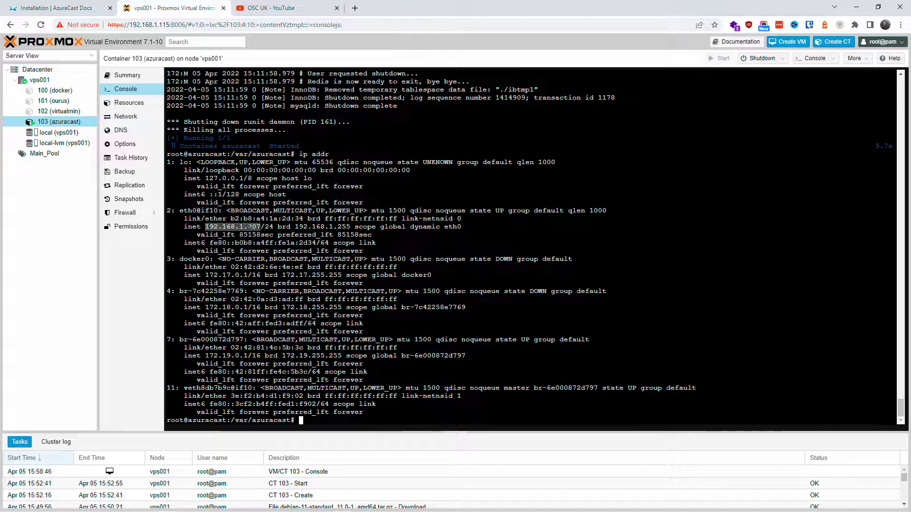
pyautogui.rightClick(246, 224)
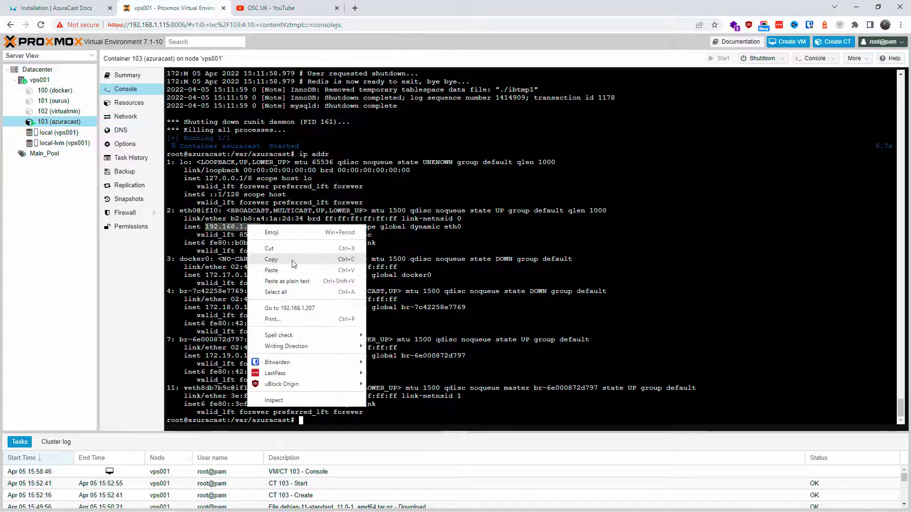
pyautogui.click(285, 263)
pyautogui.click(303, 10)
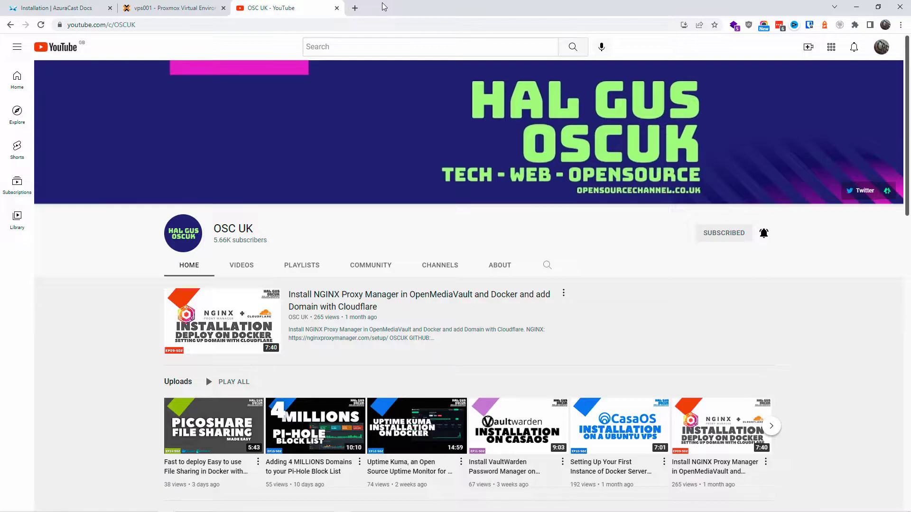
# Open the AzuraCast server at 192.168.1.207 in a new browser tab
pyautogui.click(354, 8)
pyautogui.rightClick(350, 25)
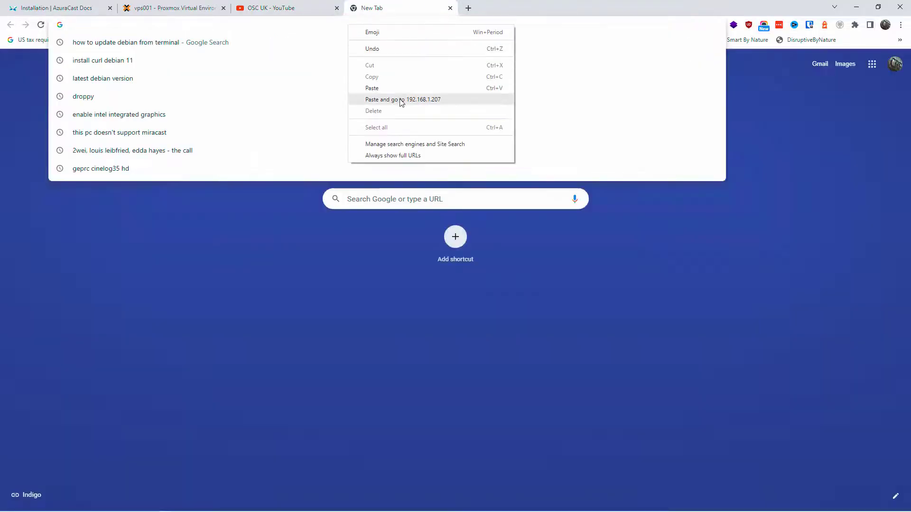
pyautogui.click(403, 99)
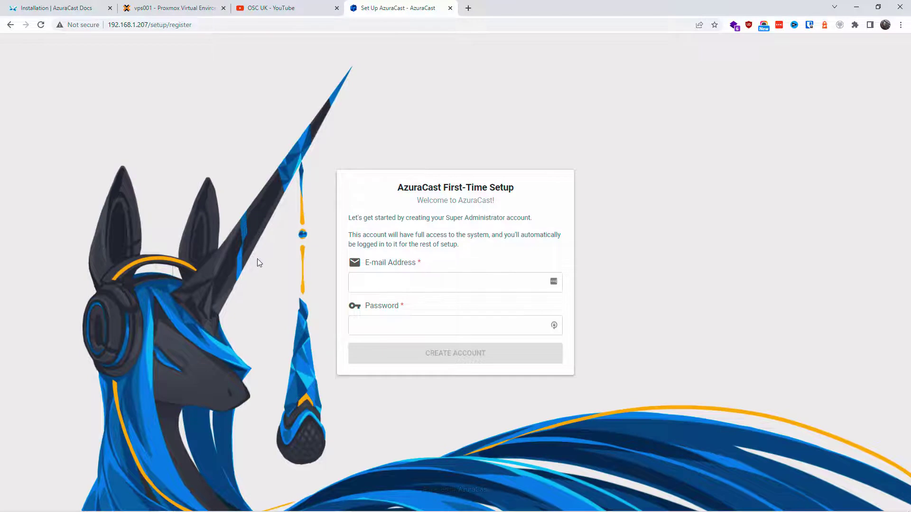
# Create the Super Administrator account with the administrator's e-mail and the account password
pyautogui.click(398, 279)
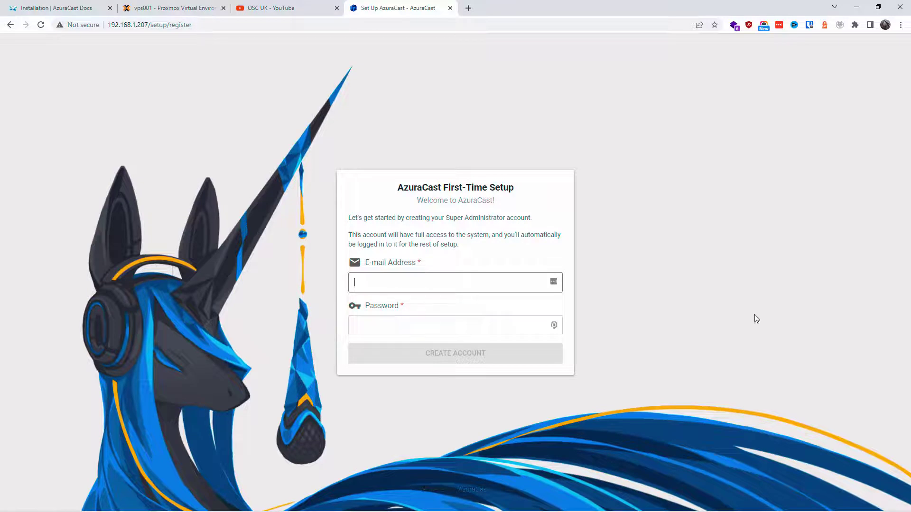
pyautogui.hotkey('ctrl', 'v')
pyautogui.press('Tab')
pyautogui.write('pa')
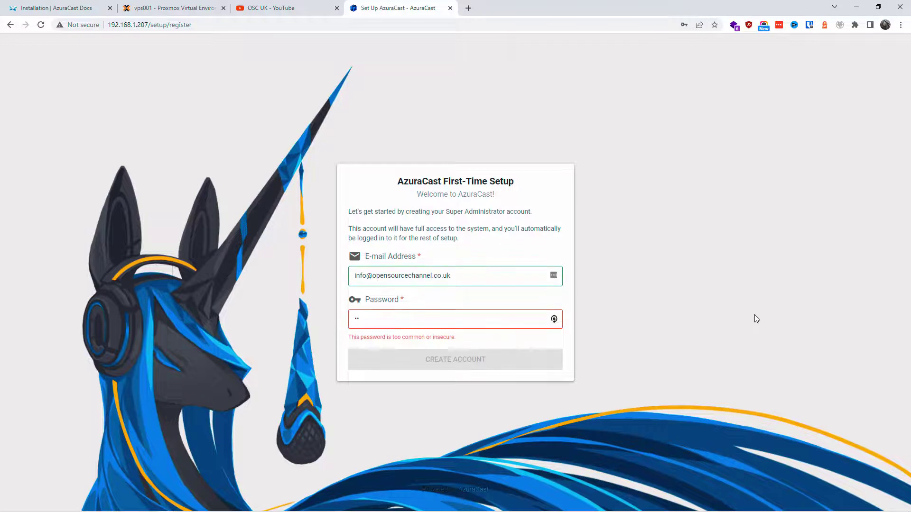
pyautogui.hotkey('ctrl', 'v')
pyautogui.click(453, 362)
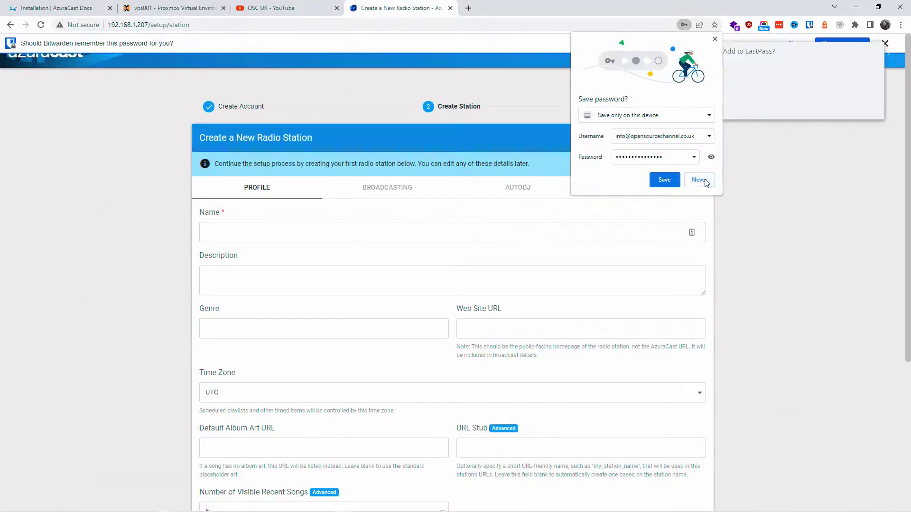
# Dismiss the browser and password-manager save-password prompts and close the navigation menu
pyautogui.click(702, 181)
pyautogui.click(828, 111)
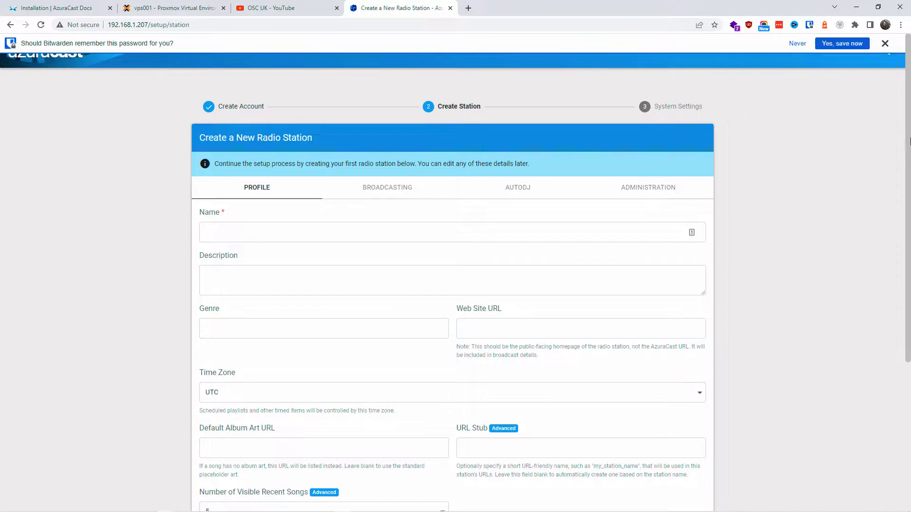
pyautogui.scroll(-5, 910, 158)
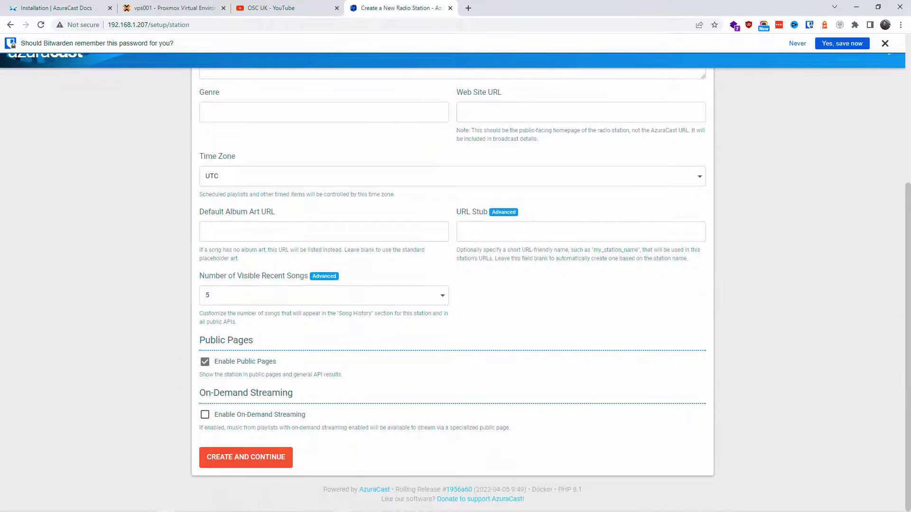
pyautogui.scroll(5, 898, 207)
pyautogui.click(884, 43)
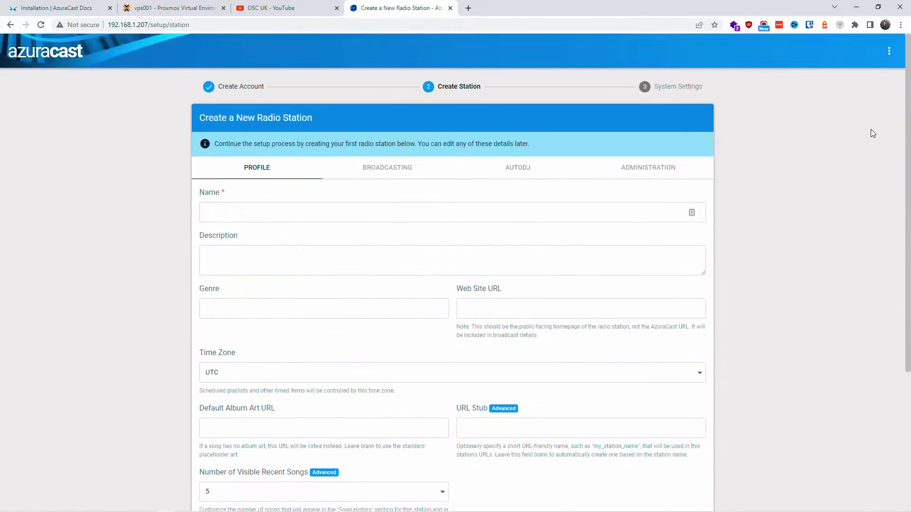
pyautogui.click(889, 51)
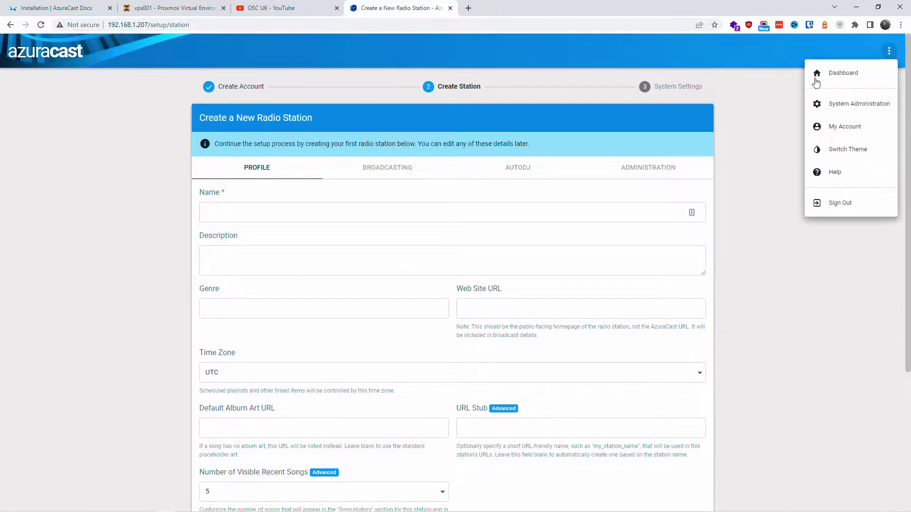
pyautogui.click(667, 223)
pyautogui.click(296, 218)
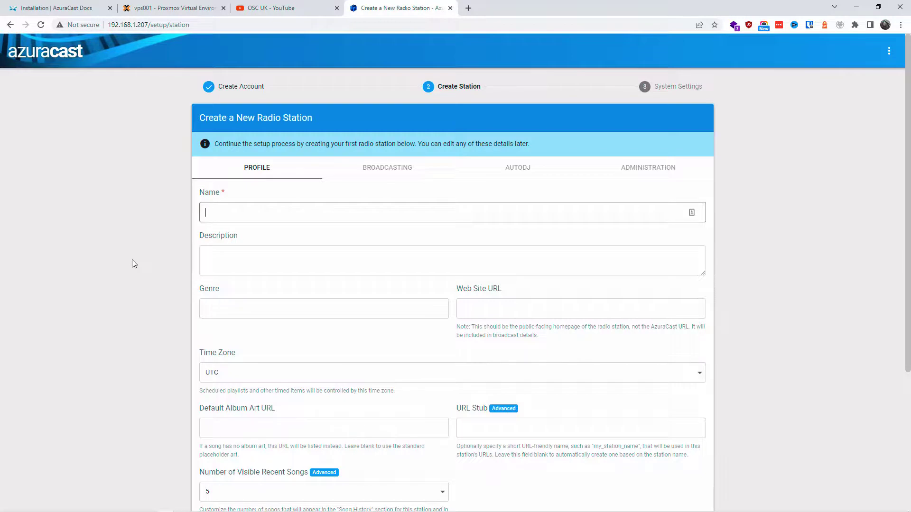
# Name the station 'OSC UK PODCAST STATION' with description 'Description' and genre 'Podcast'
pyautogui.write('OSC ')
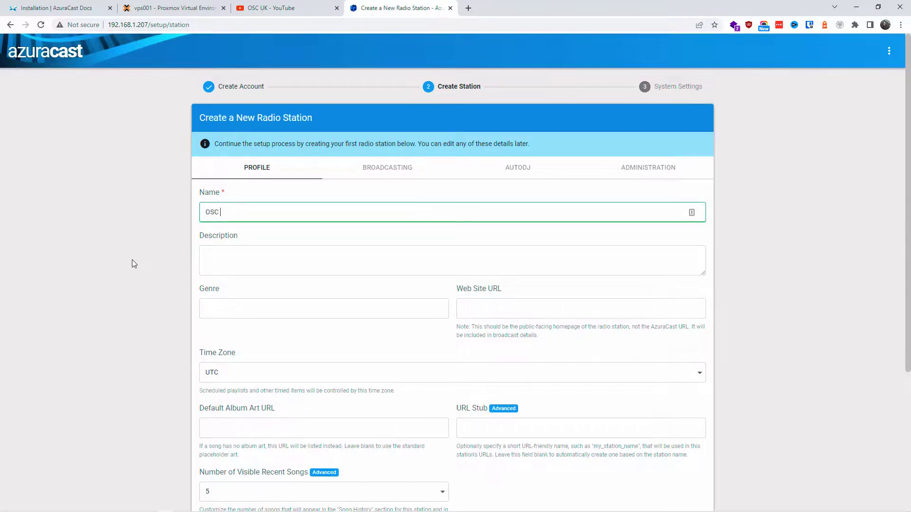
pyautogui.write('UK RADIO STATION')
pyautogui.hotkey('shift', 'Right')
pyautogui.hotkey('shift', 'Right')
pyautogui.hotkey('shift', 'Right')
pyautogui.hotkey('shift', 'Right')
pyautogui.hotkey('shift', 'Right')
pyautogui.write('PODCAST')
pyautogui.click(257, 264)
pyautogui.write('Description')
pyautogui.click(254, 311)
pyautogui.write('Podcast')
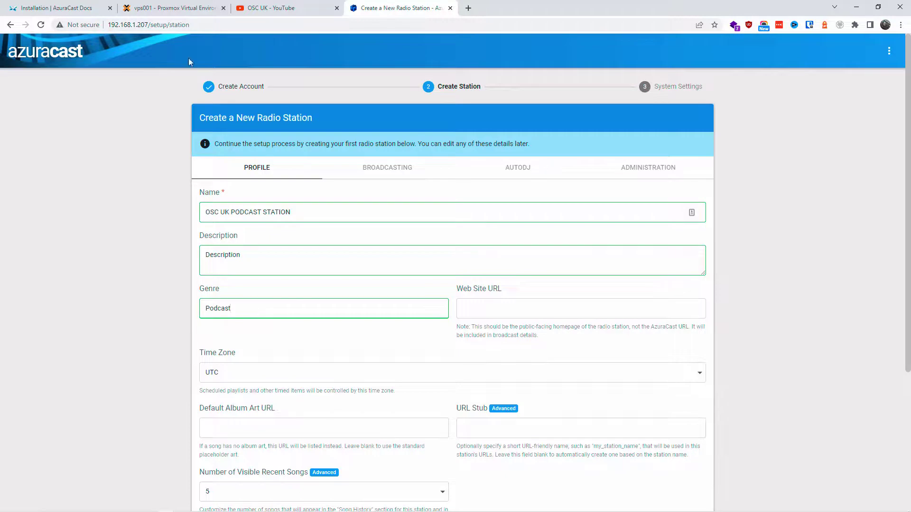
pyautogui.doubleClick(127, 24)
pyautogui.hotkey('ctrl', 'c')
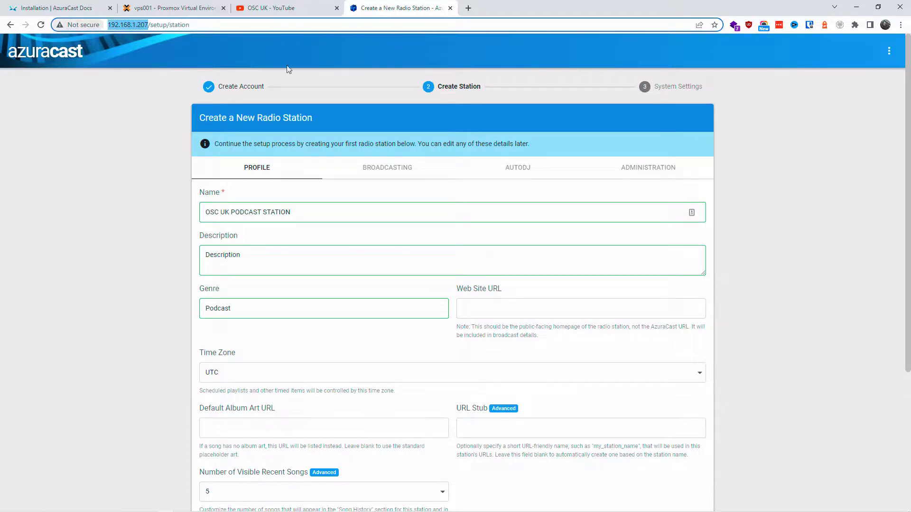
pyautogui.click(512, 311)
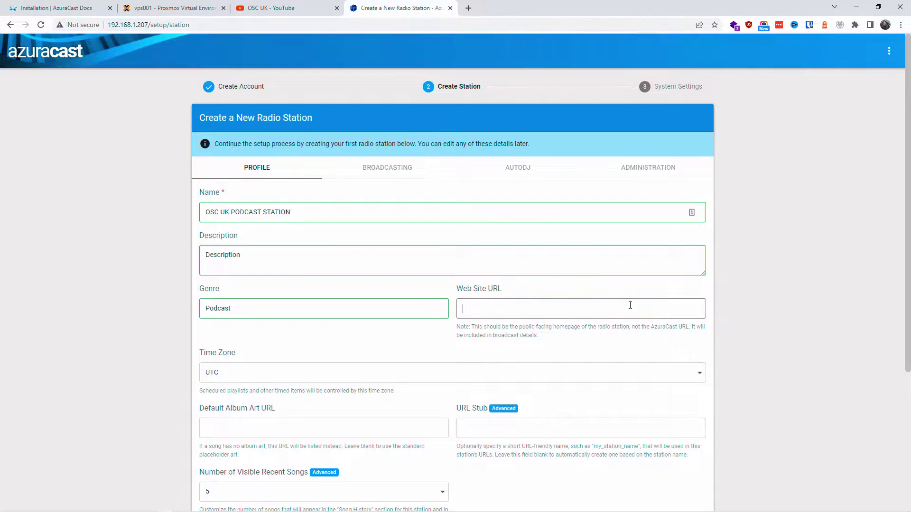
pyautogui.write('radio')
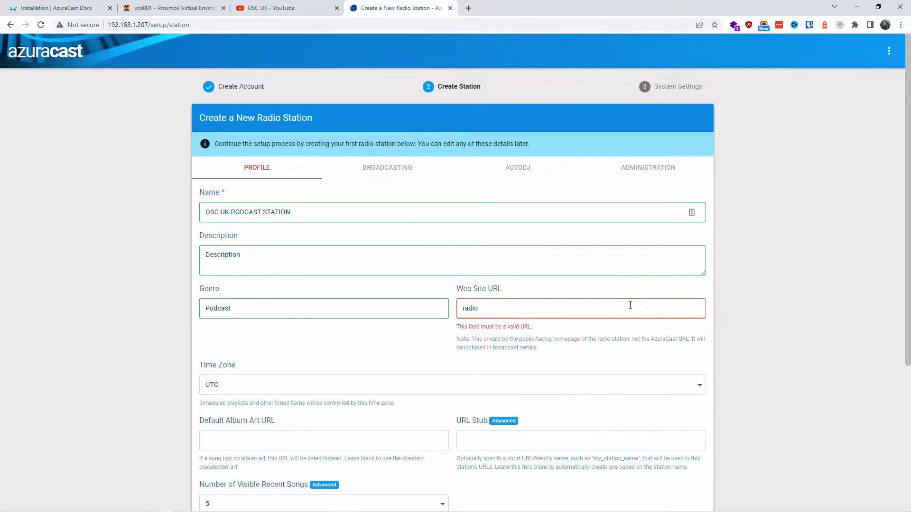
pyautogui.write('.opensourcechannel.co.uk')
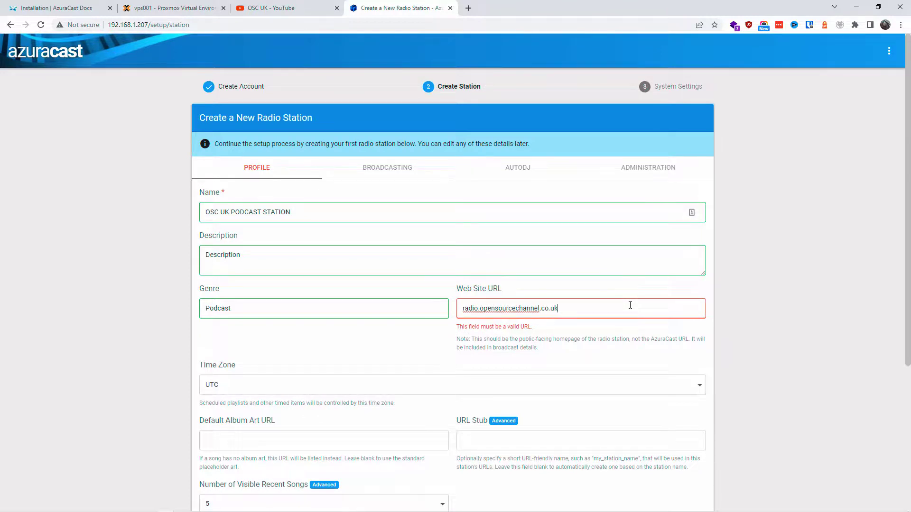
pyautogui.press('Left')
pyautogui.press('Home')
pyautogui.write('https://')
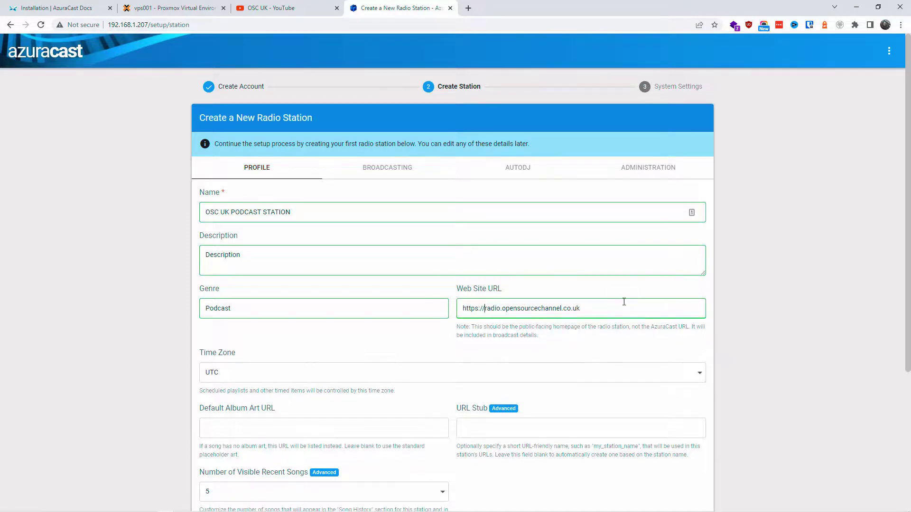
pyautogui.hotkey('ctrl', 'a')
pyautogui.hotkey('ctrl', 'v')
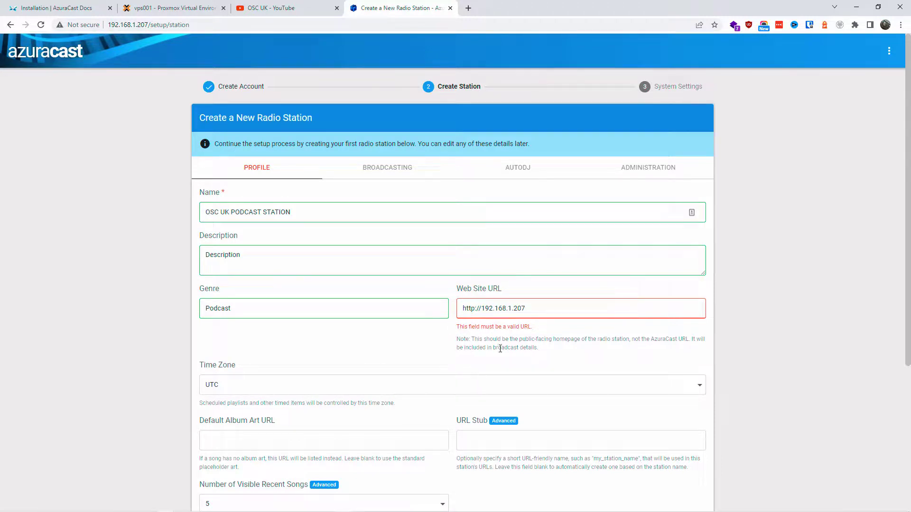
pyautogui.moveTo(523, 306); pyautogui.dragTo(447, 299)
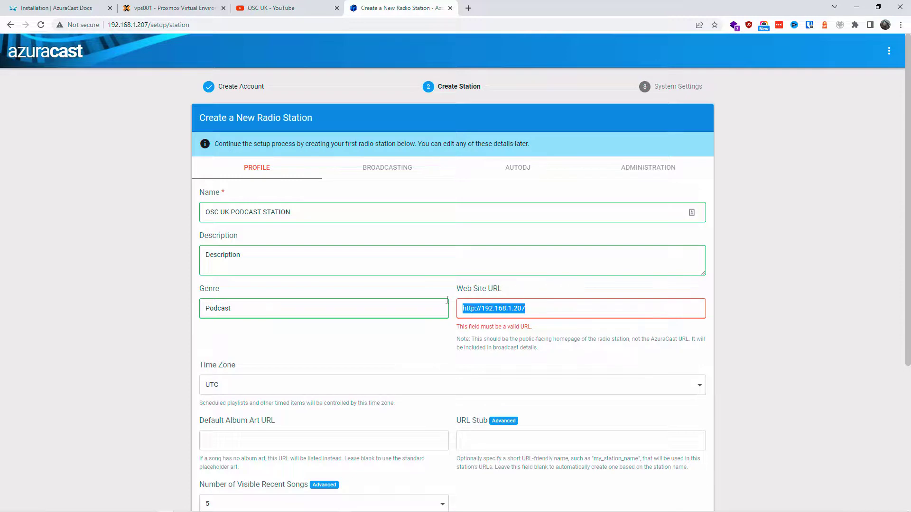
pyautogui.hotkey('ctrl', 'v')
pyautogui.click(256, 379)
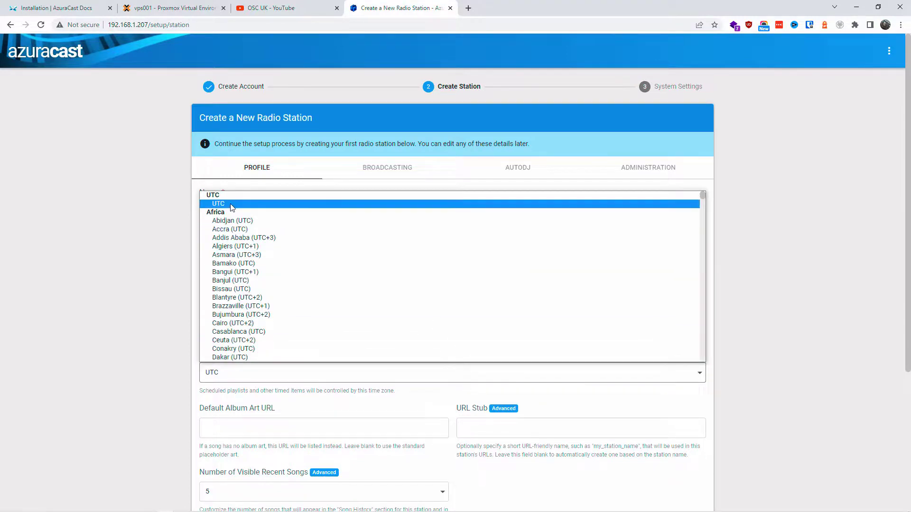
# Set the station time zone to London (UTC+1), keeping 5 recent songs in history
pyautogui.scroll(-20, 374, 292)
pyautogui.scroll(-10, 373, 285)
pyautogui.click(373, 294)
pyautogui.click(283, 428)
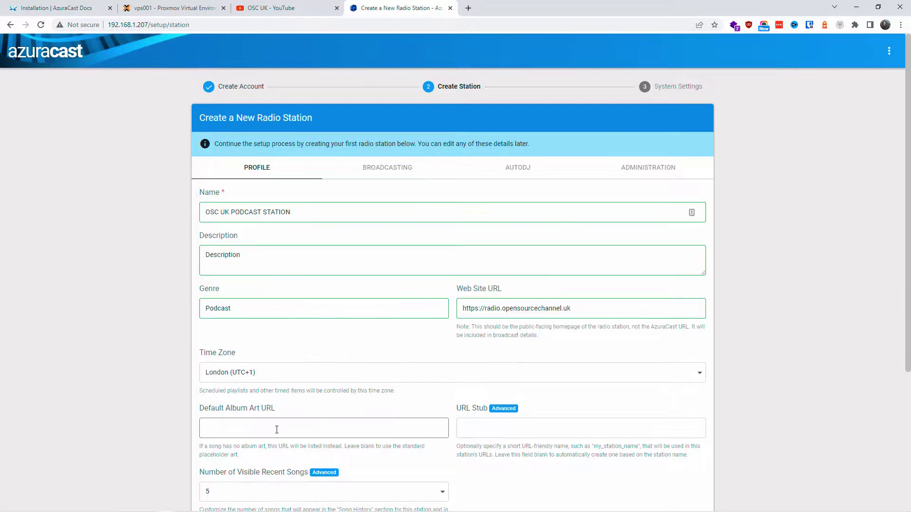
pyautogui.moveTo(229, 447); pyautogui.dragTo(436, 461)
pyautogui.click(513, 429)
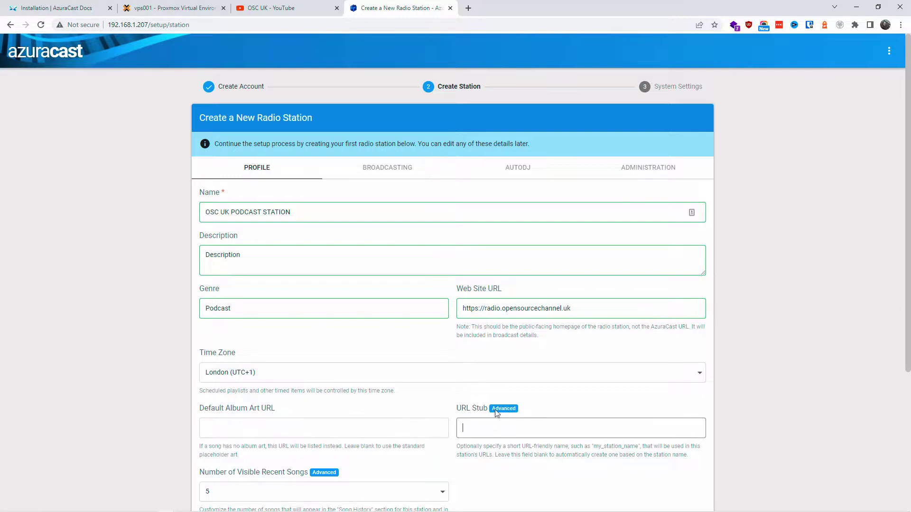
pyautogui.scroll(-2, 534, 472)
pyautogui.moveTo(250, 377); pyautogui.dragTo(337, 385)
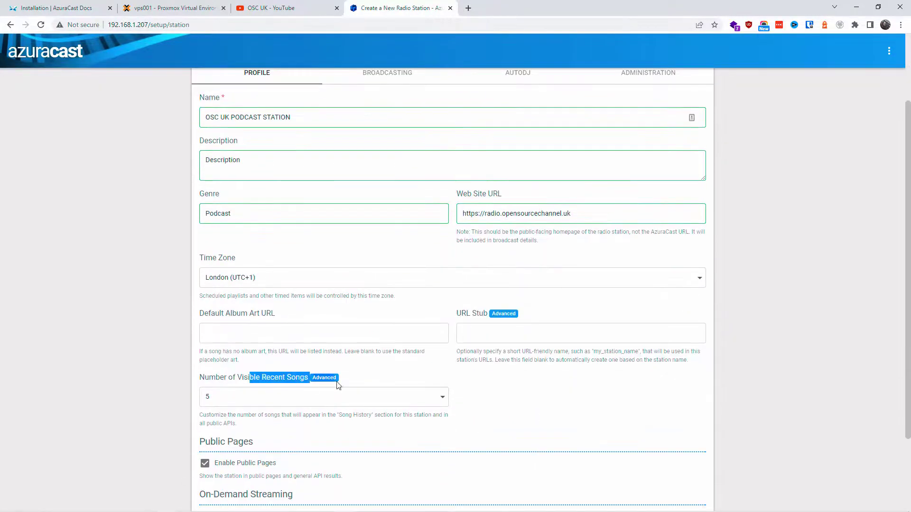
pyautogui.click(331, 403)
pyautogui.click(324, 398)
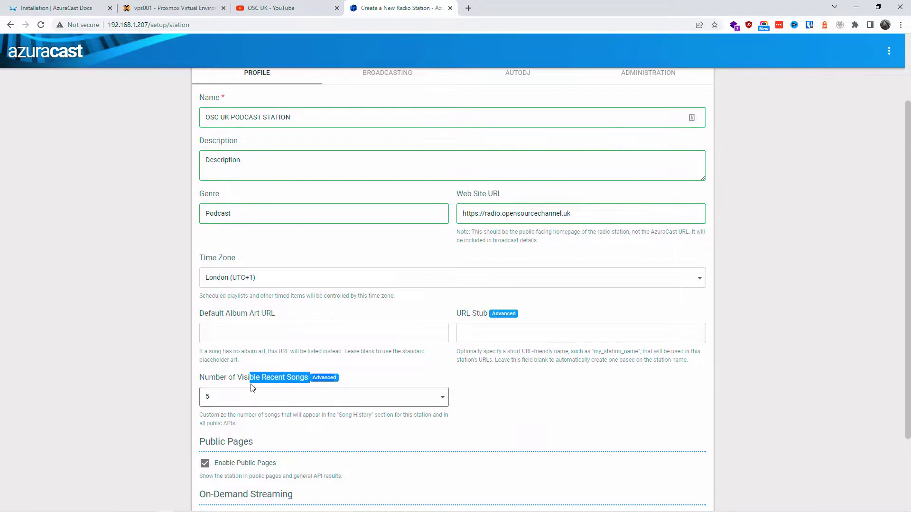
pyautogui.click(306, 446)
# Enable on-demand streaming with downloads and create the station
pyautogui.scroll(-3, 309, 445)
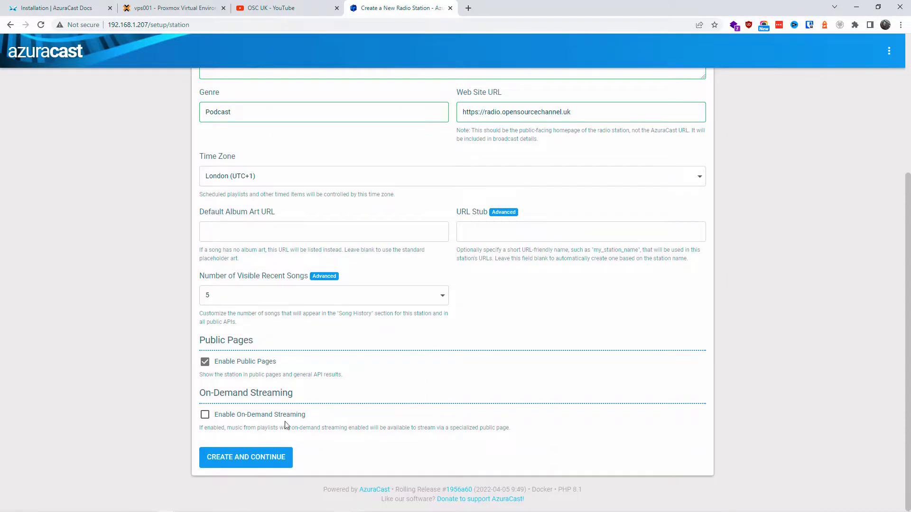
pyautogui.moveTo(251, 429); pyautogui.dragTo(532, 441)
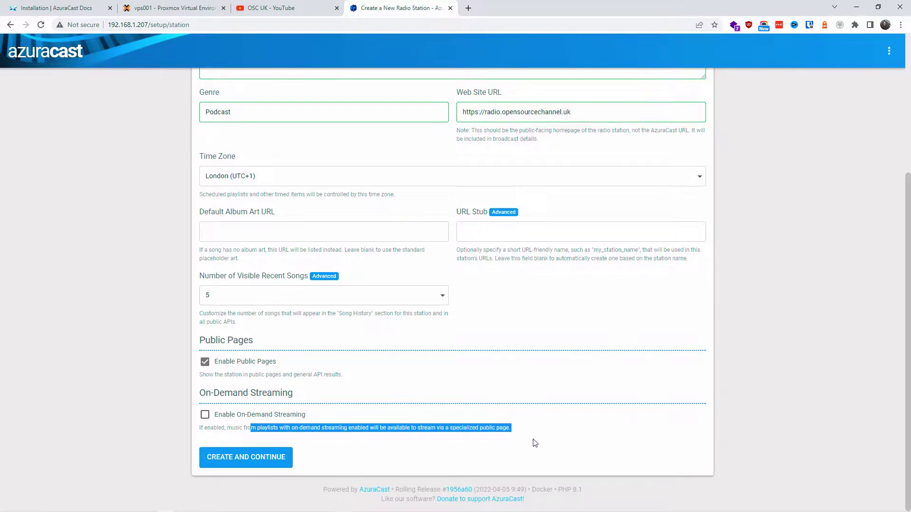
pyautogui.click(541, 434)
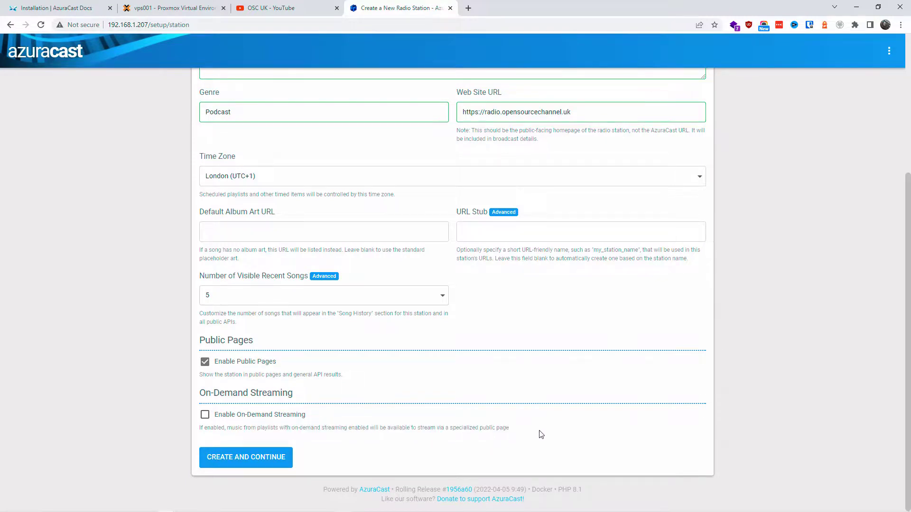
pyautogui.click(205, 416)
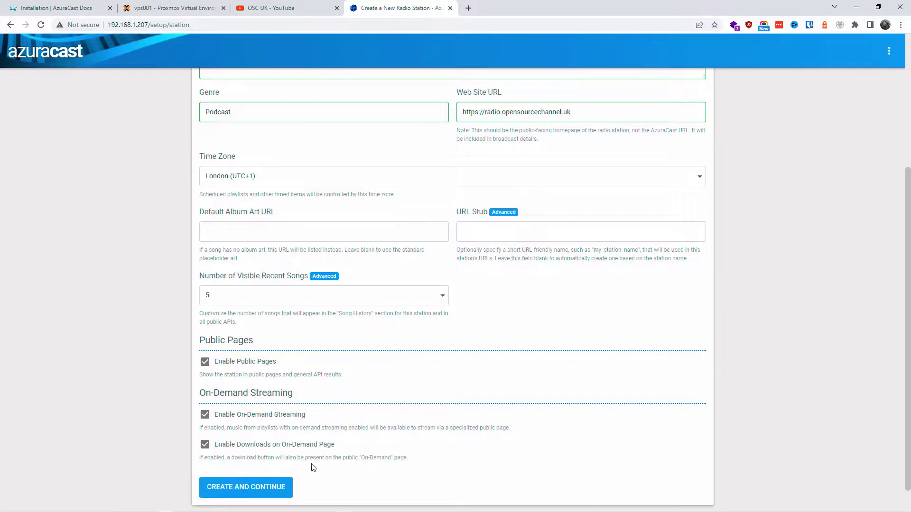
pyautogui.click(205, 445)
pyautogui.scroll(-1, 204, 444)
pyautogui.click(205, 416)
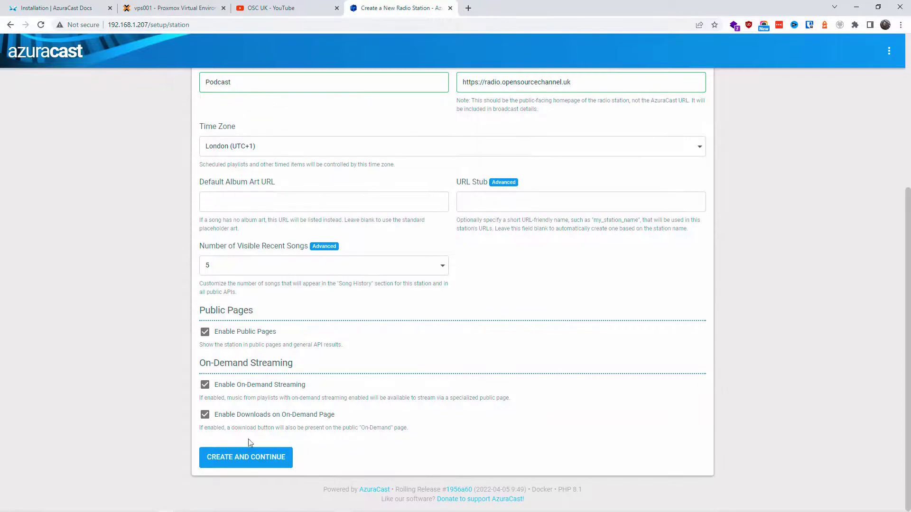
pyautogui.scroll(5, 463, 427)
pyautogui.scroll(-5, 351, 363)
pyautogui.click(246, 465)
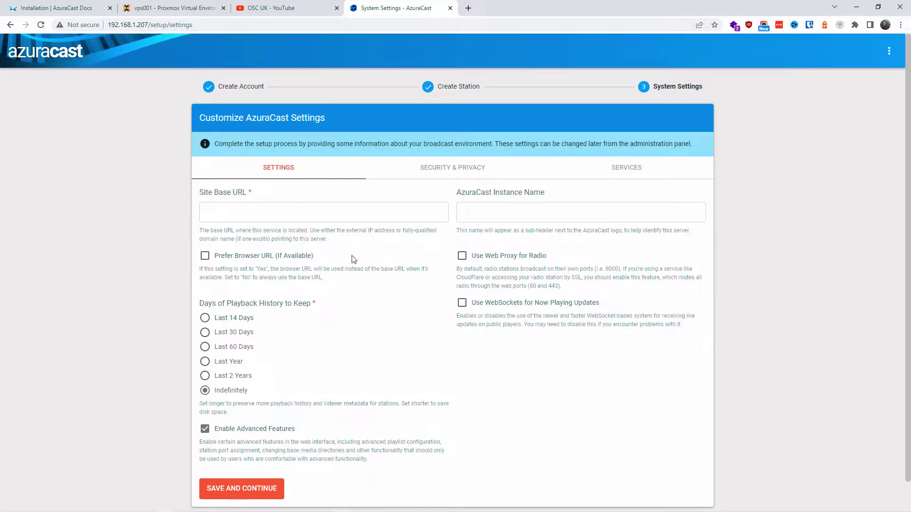
pyautogui.click(307, 217)
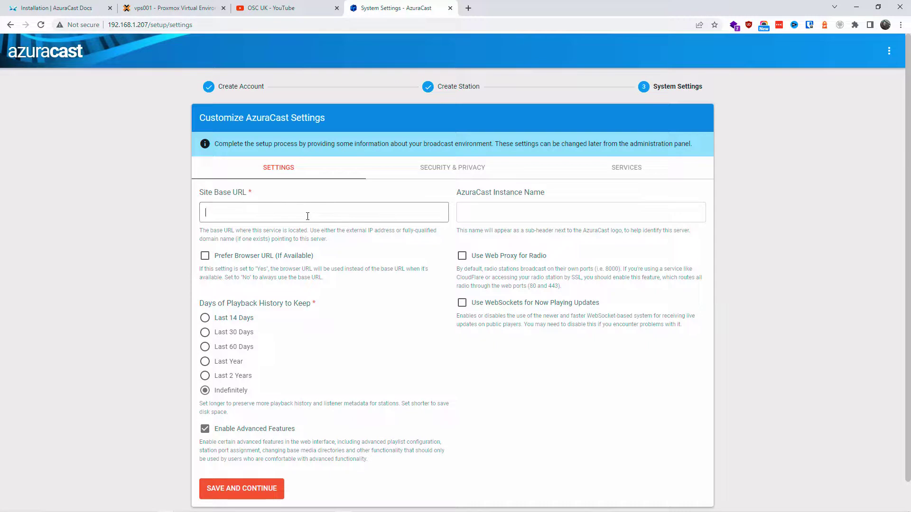
pyautogui.rightClick(307, 216)
pyautogui.click(345, 287)
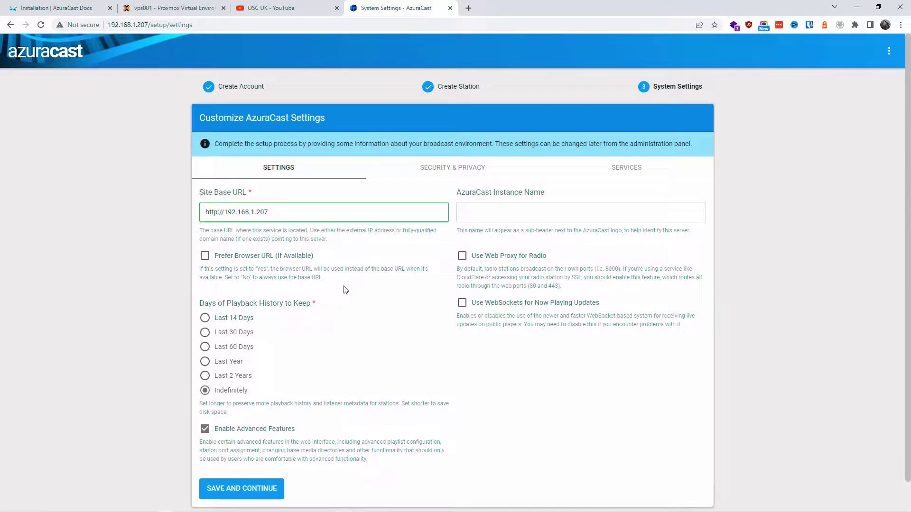
pyautogui.click(204, 256)
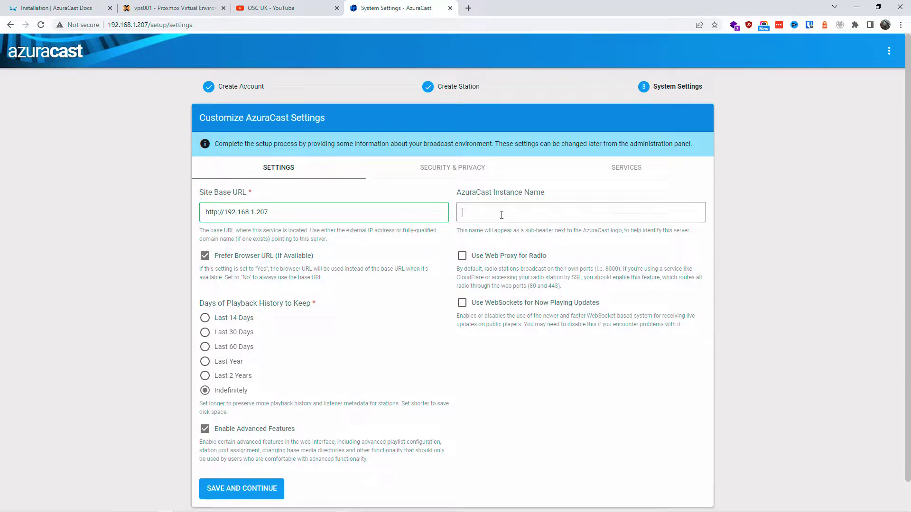
pyautogui.write('OSCUK')
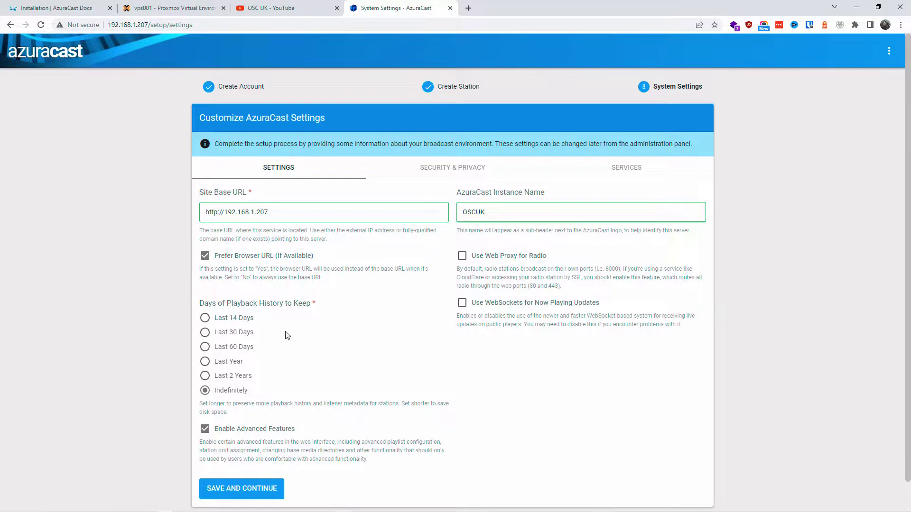
pyautogui.scroll(-1, 377, 359)
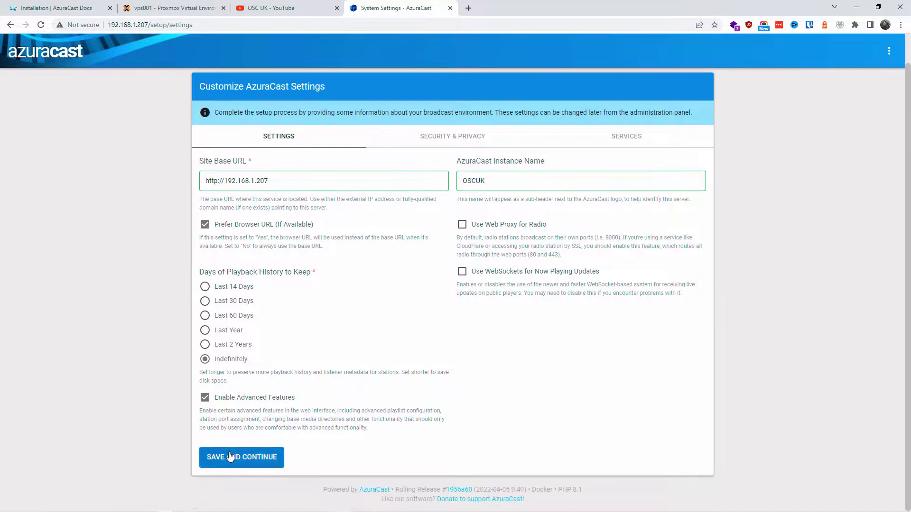
pyautogui.click(230, 457)
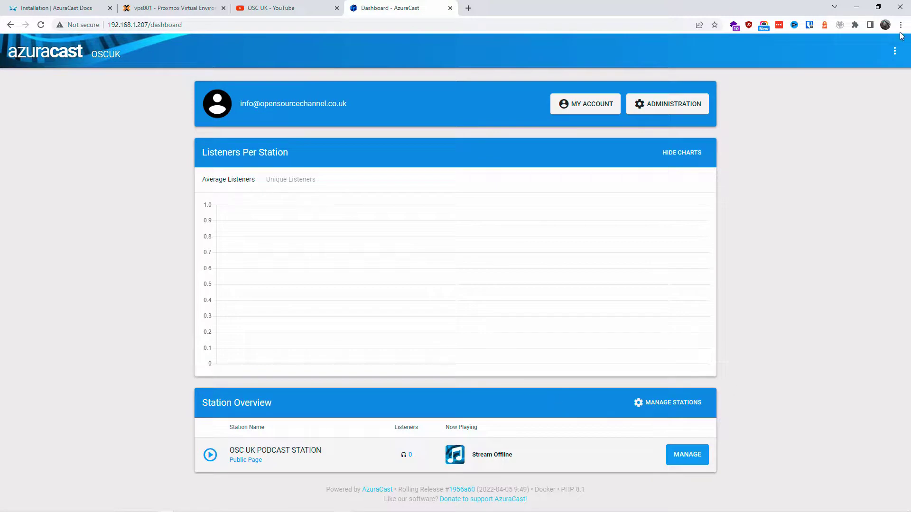
# Go to System Administration and open the Stations list showing OSC UK PODCAST STATION
pyautogui.click(895, 51)
pyautogui.click(857, 75)
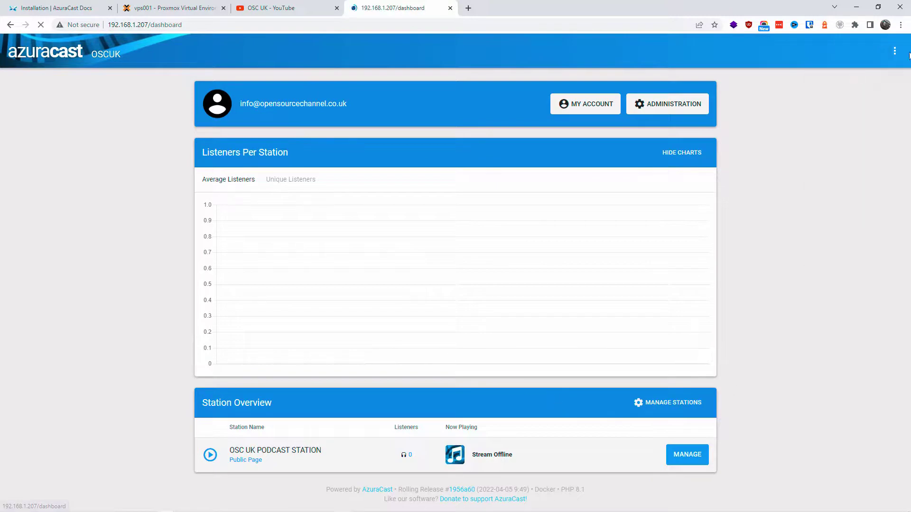
pyautogui.click(896, 50)
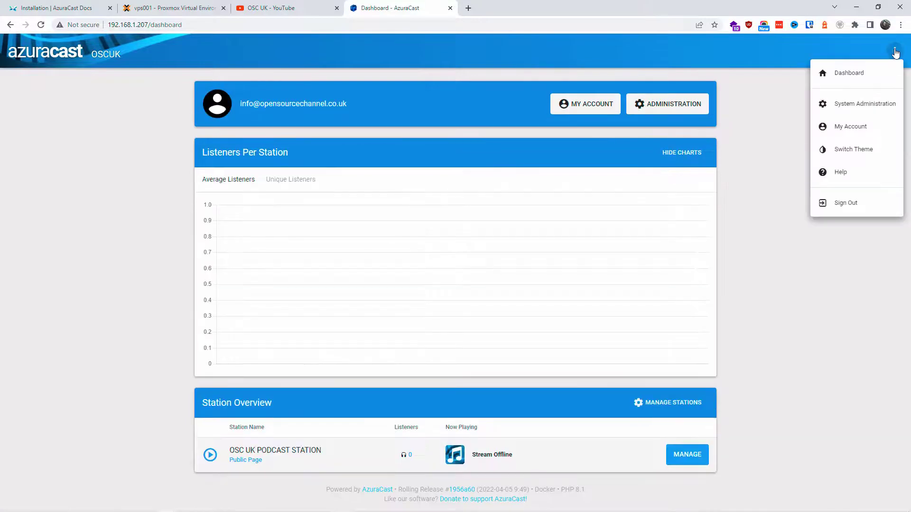
pyautogui.click(868, 105)
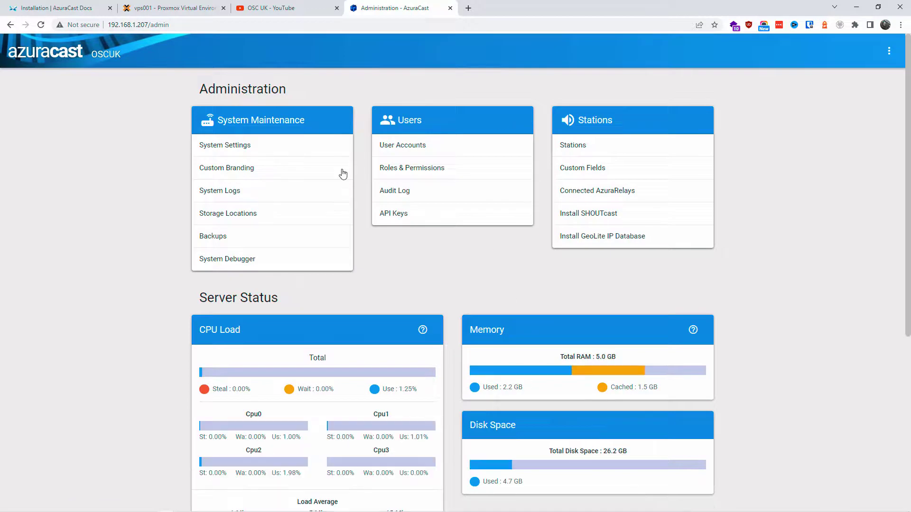
pyautogui.scroll(-5, 759, 301)
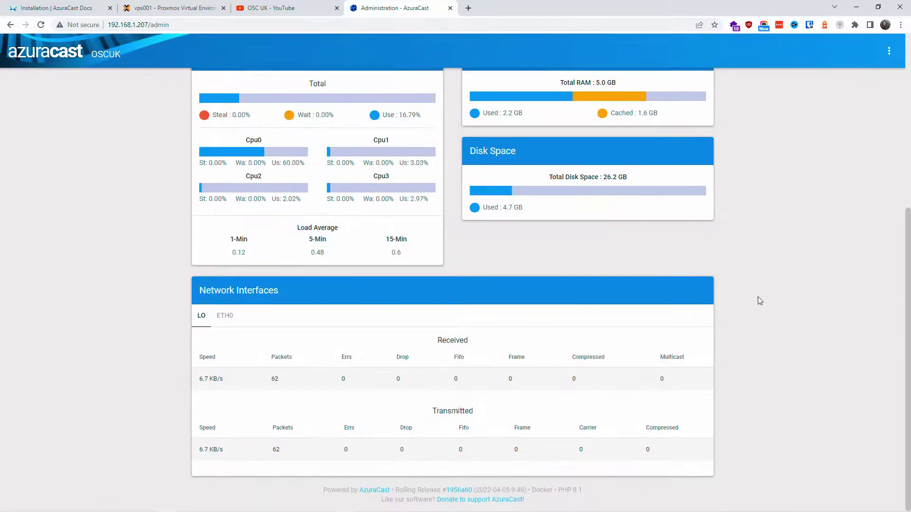
pyautogui.scroll(5, 759, 301)
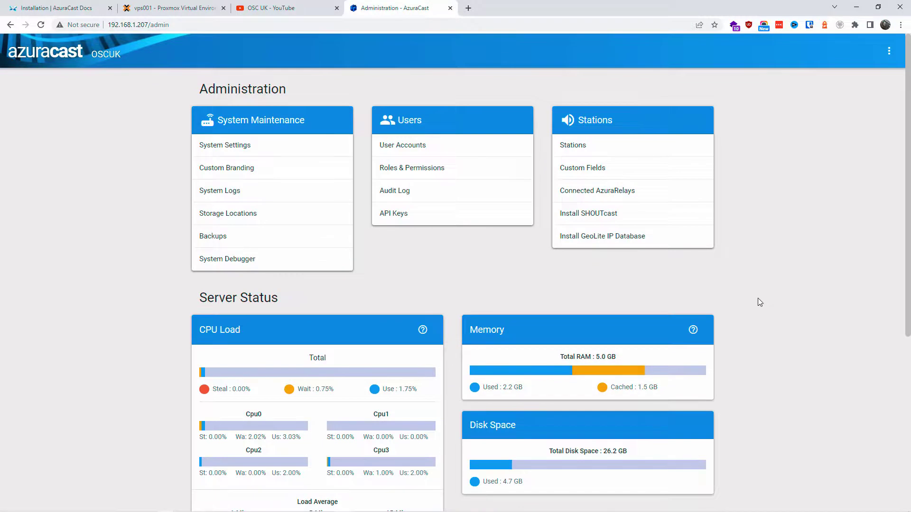
pyautogui.click(644, 138)
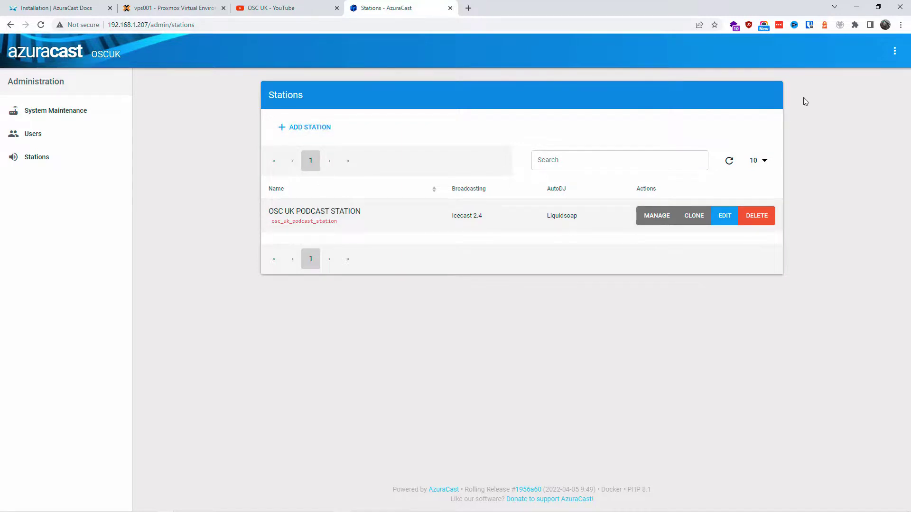
# Open My Account and review the account's e-mail and disabled two-factor authentication status
pyautogui.click(895, 54)
pyautogui.click(883, 69)
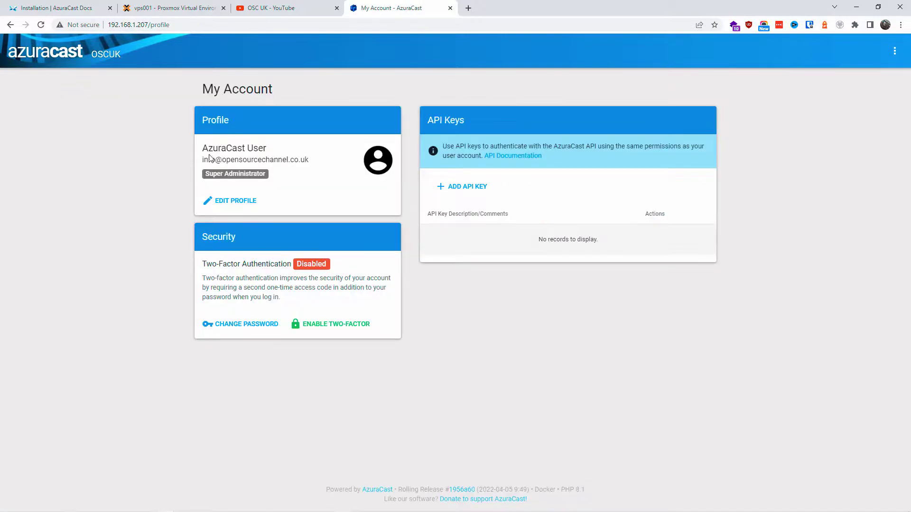
pyautogui.moveTo(201, 163); pyautogui.dragTo(309, 160)
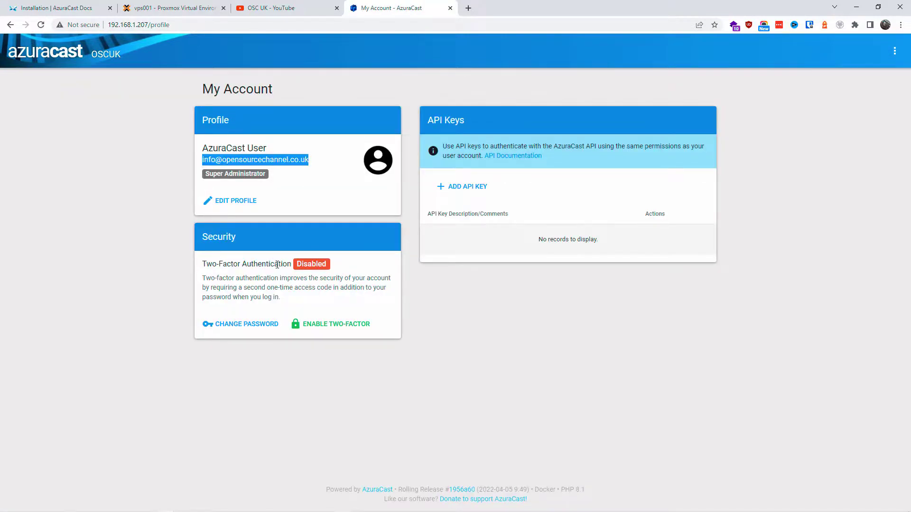
pyautogui.moveTo(212, 265); pyautogui.dragTo(291, 265)
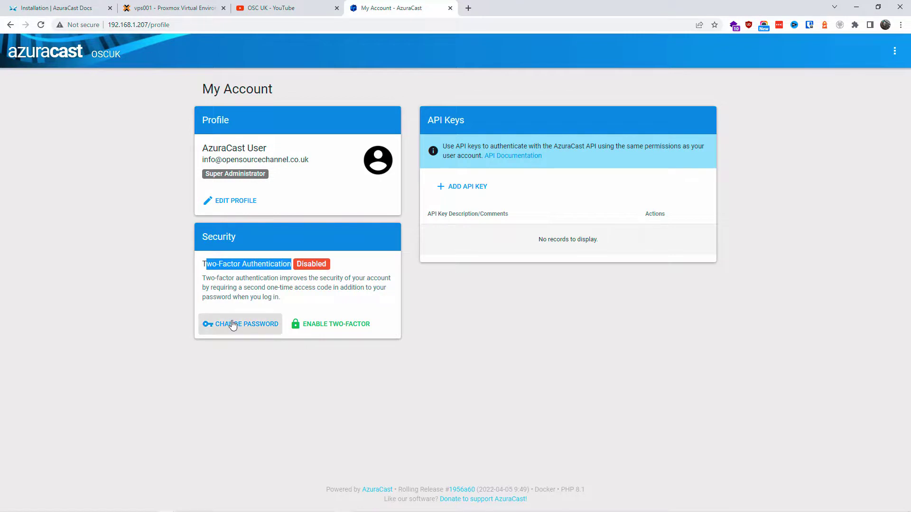
pyautogui.click(475, 310)
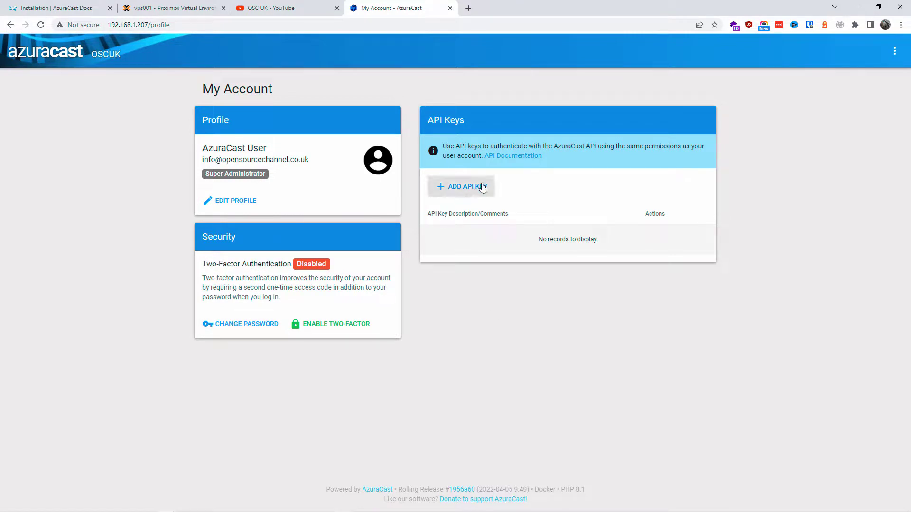
pyautogui.click(893, 54)
# Switch the AzuraCast interface to the dark theme
pyautogui.click(875, 74)
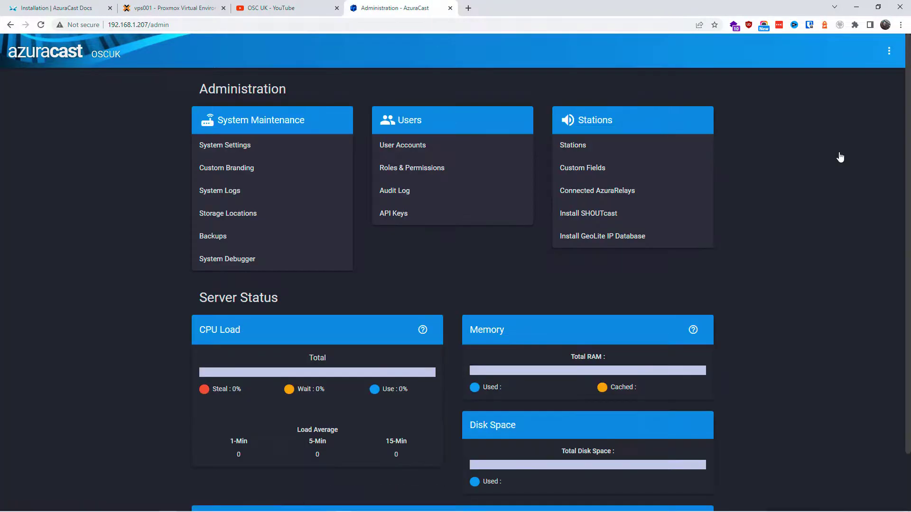
pyautogui.scroll(-5, 838, 152)
pyautogui.scroll(5, 838, 152)
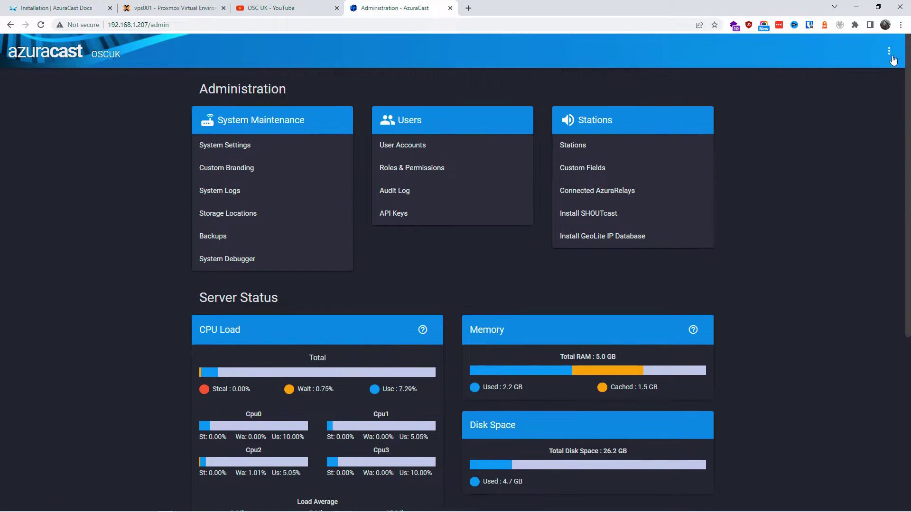
# Return to the dashboard and enlarge the station's now-playing artwork
pyautogui.click(891, 56)
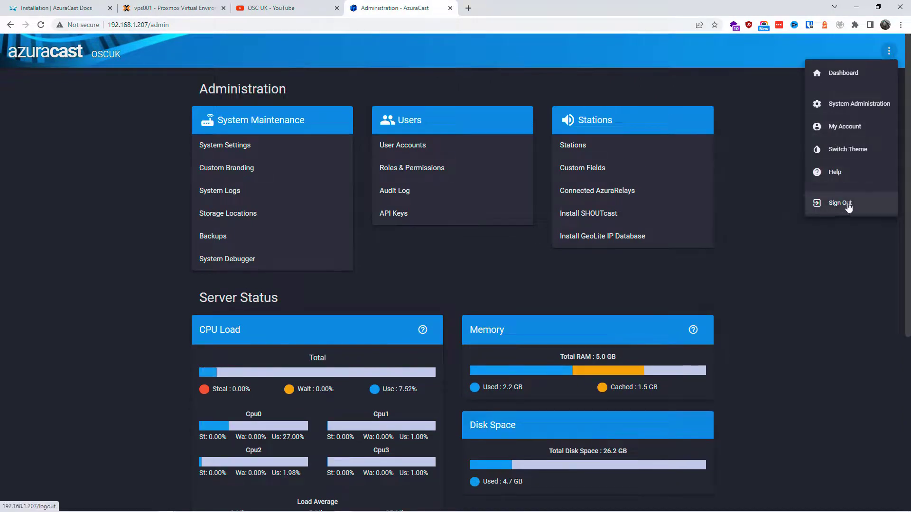
pyautogui.click(841, 76)
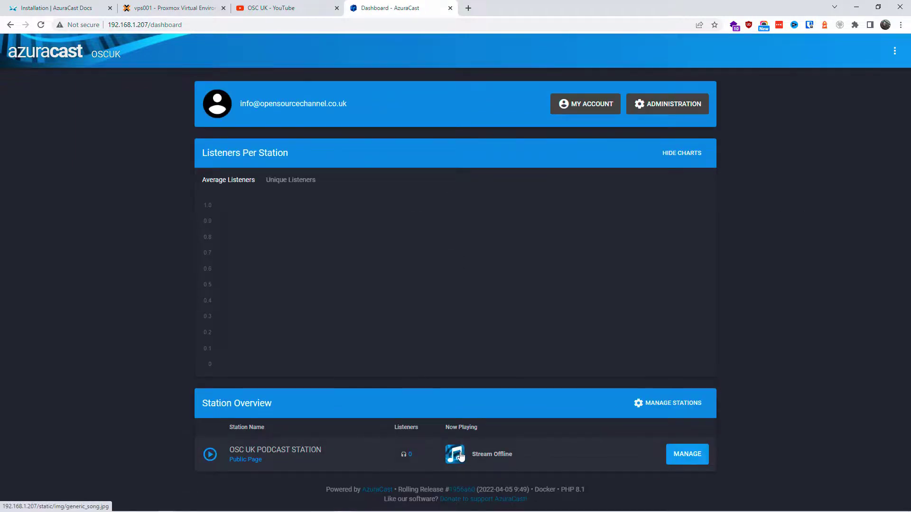
pyautogui.click(460, 457)
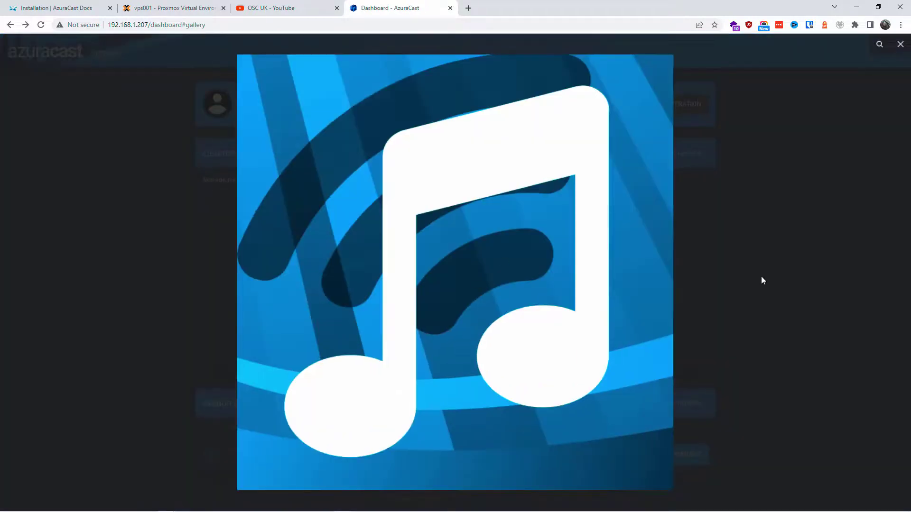
# Close the artwork and manage OSC UK PODCAST STATION, checking its broadcasting service status
pyautogui.click(761, 277)
pyautogui.click(681, 458)
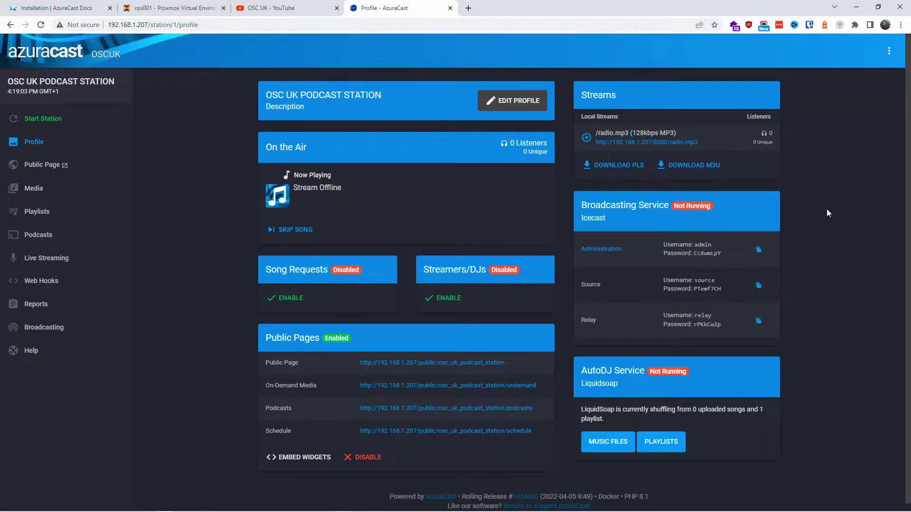
pyautogui.moveTo(582, 201); pyautogui.dragTo(611, 218)
pyautogui.click(813, 258)
pyautogui.click(612, 142)
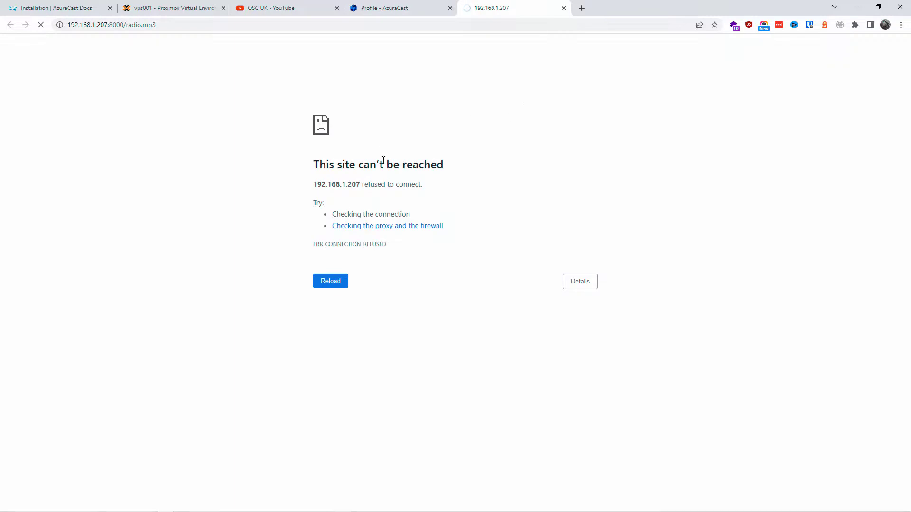
pyautogui.moveTo(126, 24); pyautogui.dragTo(158, 24)
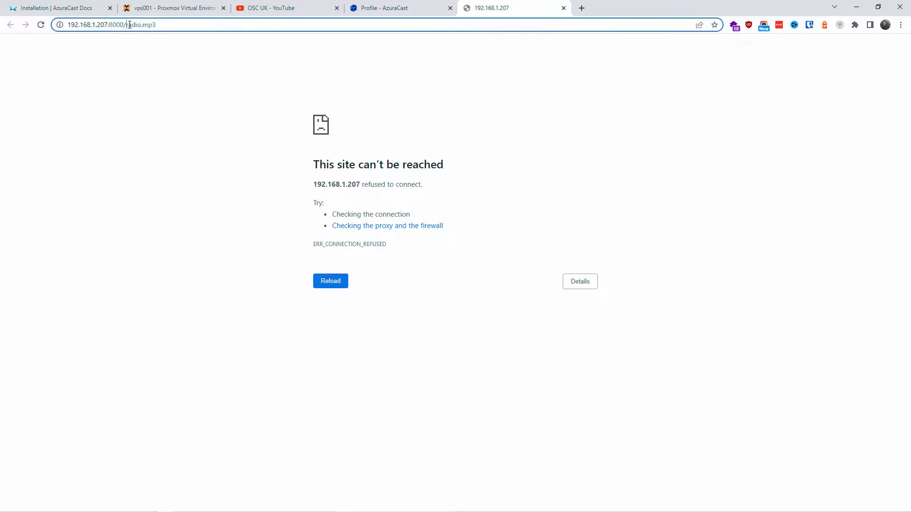
pyautogui.press('BackSpace')
pyautogui.press('Escape')
pyautogui.hotkey('ctrl', 'shift', 'Tab')
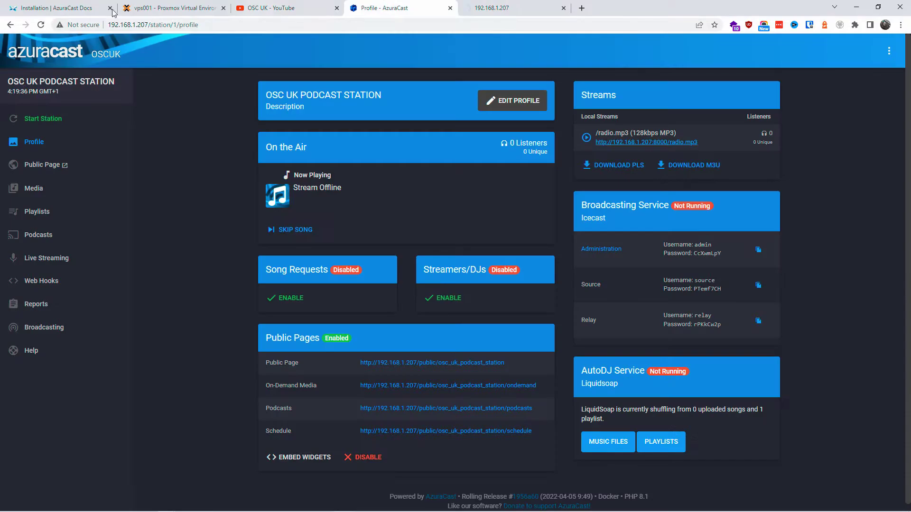
pyautogui.hotkey('ctrl', 'Tab')
pyautogui.press('Return')
pyautogui.moveTo(388, 246); pyautogui.dragTo(294, 247)
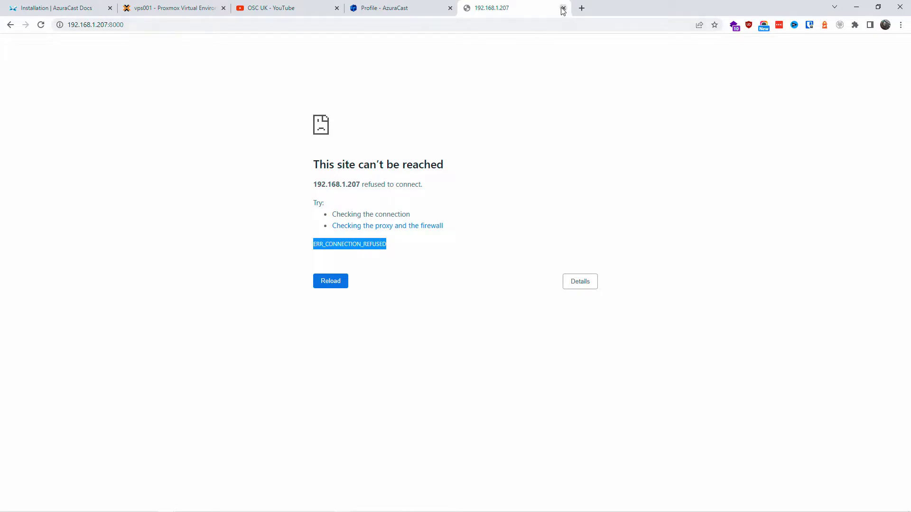
pyautogui.click(563, 8)
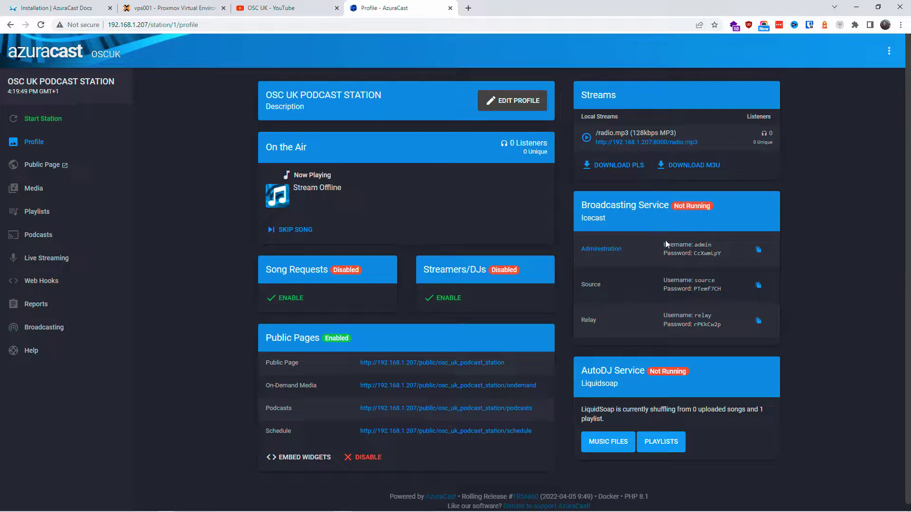
pyautogui.moveTo(669, 244); pyautogui.dragTo(721, 323)
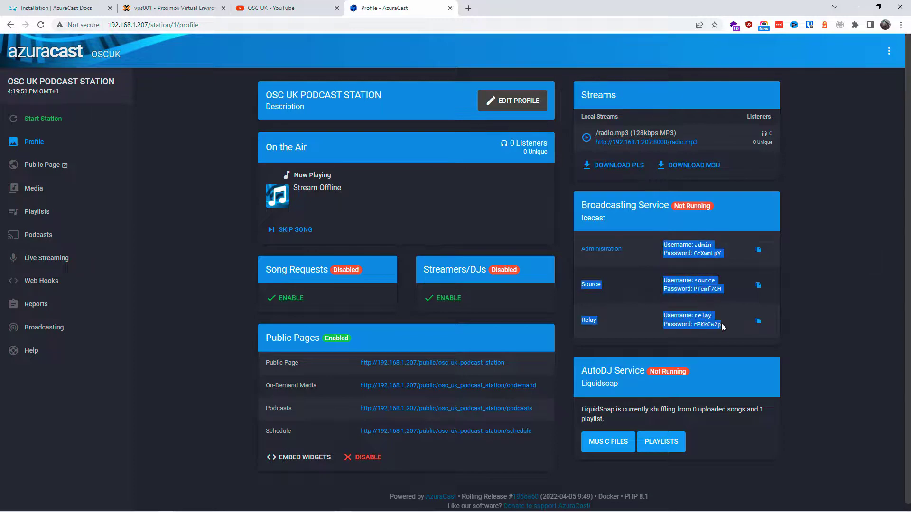
pyautogui.click(828, 346)
pyautogui.click(760, 252)
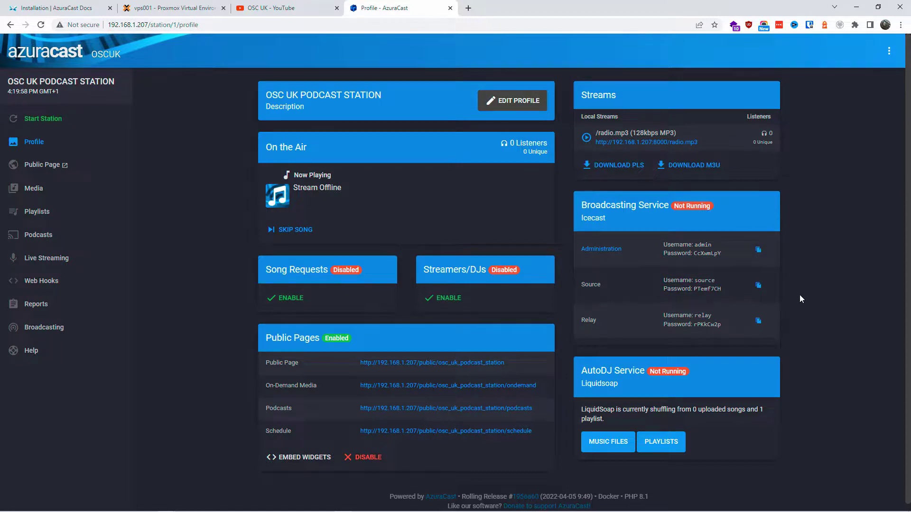
pyautogui.scroll(-1, 797, 302)
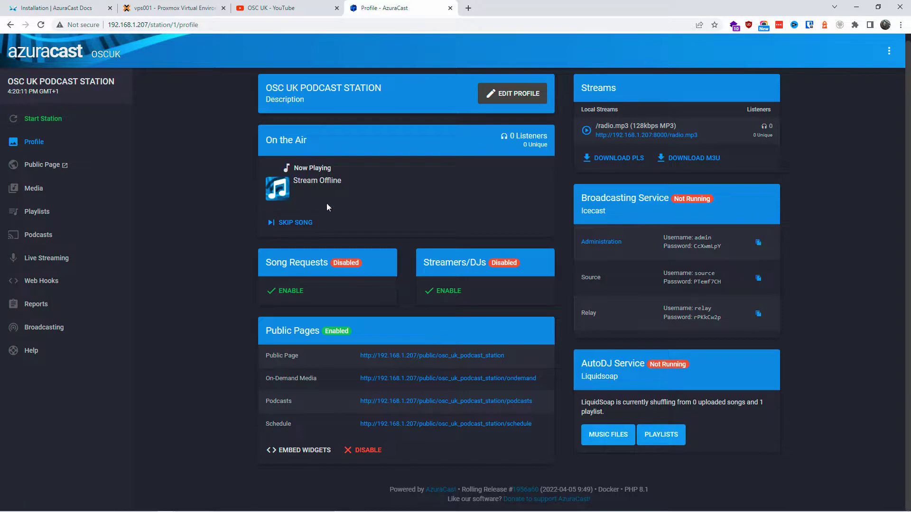
pyautogui.moveTo(315, 194); pyautogui.dragTo(438, 192)
pyautogui.click(439, 192)
# Upload all MP3 tracks from the MUSIC ASSETTS folder to the station's Music Files
pyautogui.click(608, 435)
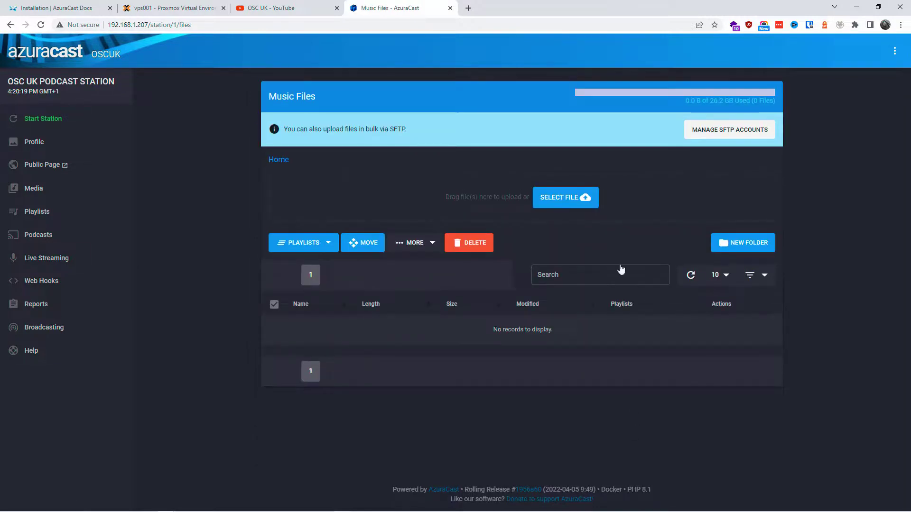
pyautogui.click(558, 200)
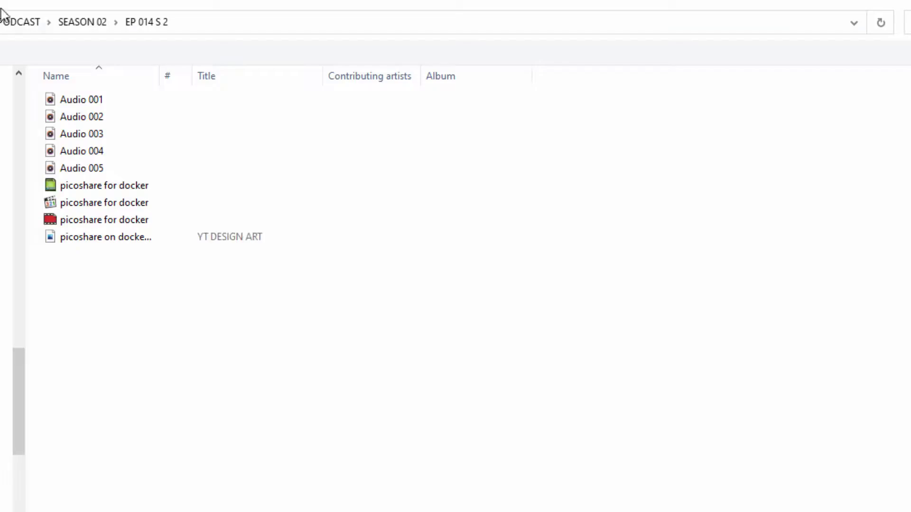
pyautogui.click(6, 291)
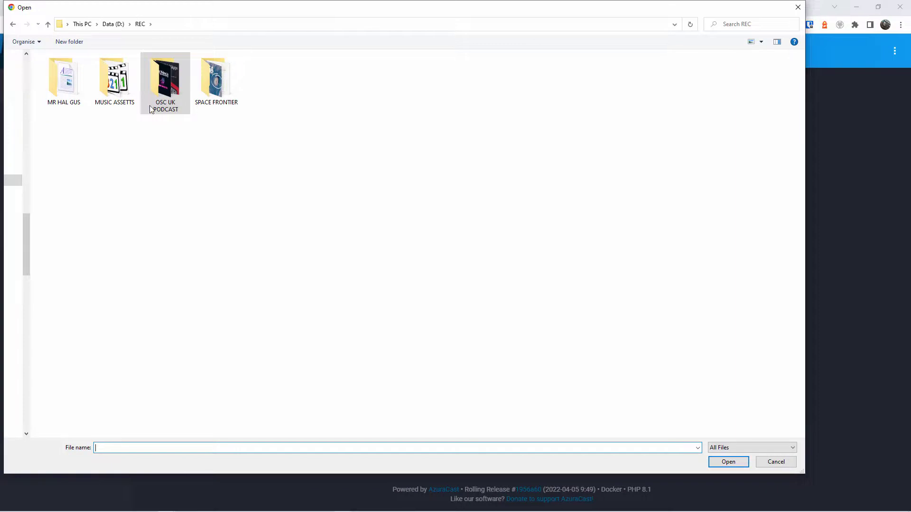
pyautogui.doubleClick(101, 87)
pyautogui.moveTo(145, 224); pyautogui.dragTo(71, 60)
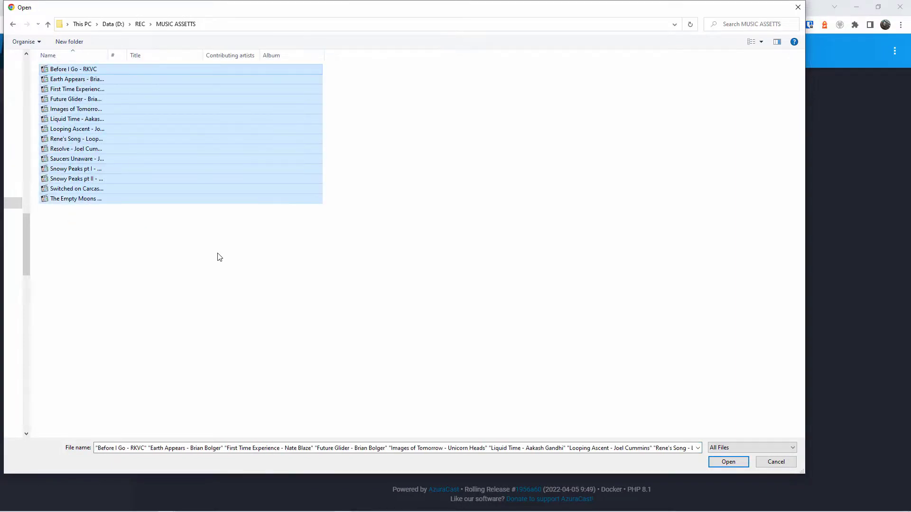
pyautogui.click(728, 462)
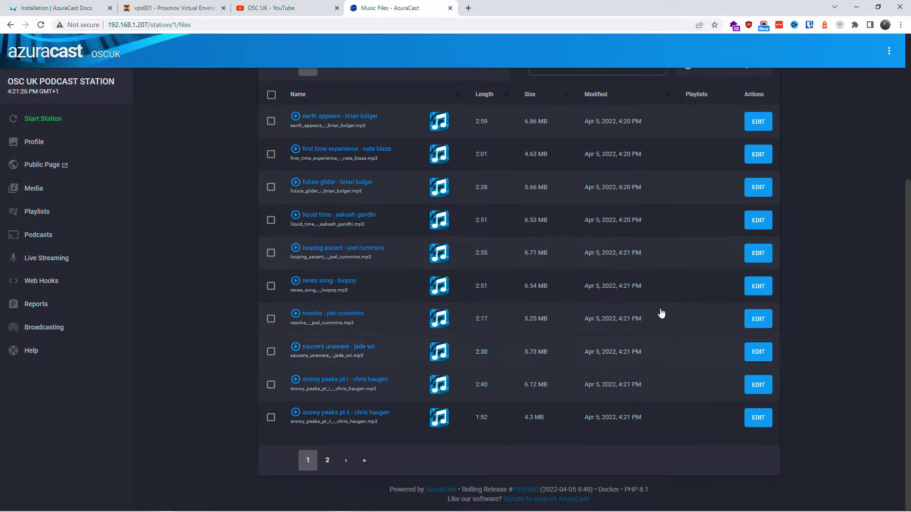
# View the second page of uploaded tracks and start the station's broadcasting
pyautogui.click(327, 460)
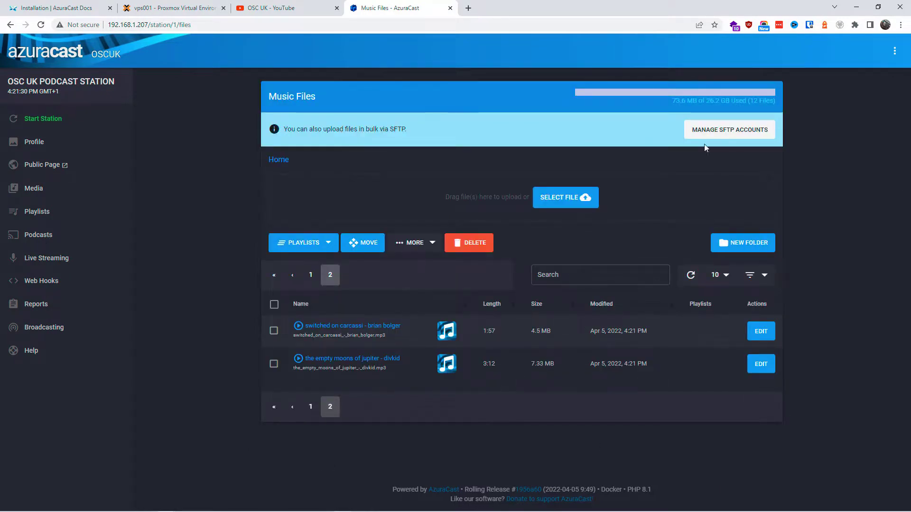
pyautogui.click(47, 119)
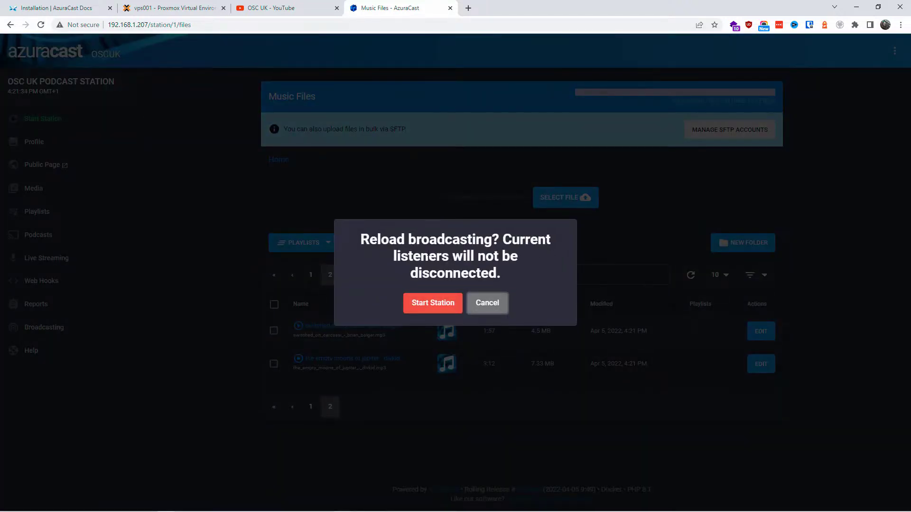
pyautogui.click(429, 306)
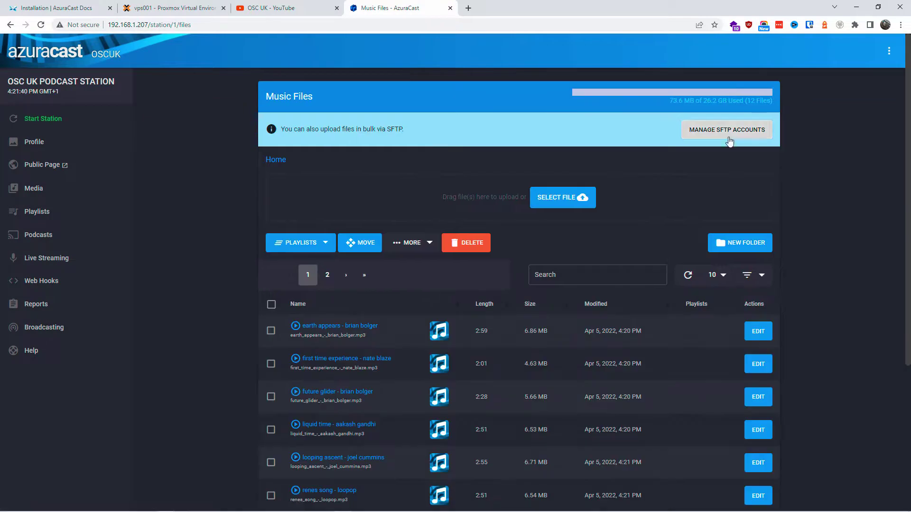
# Show all music files on one page, add them all to the default playlist, and start the station
pyautogui.click(271, 305)
pyautogui.scroll(-4, 846, 329)
pyautogui.scroll(4, 846, 330)
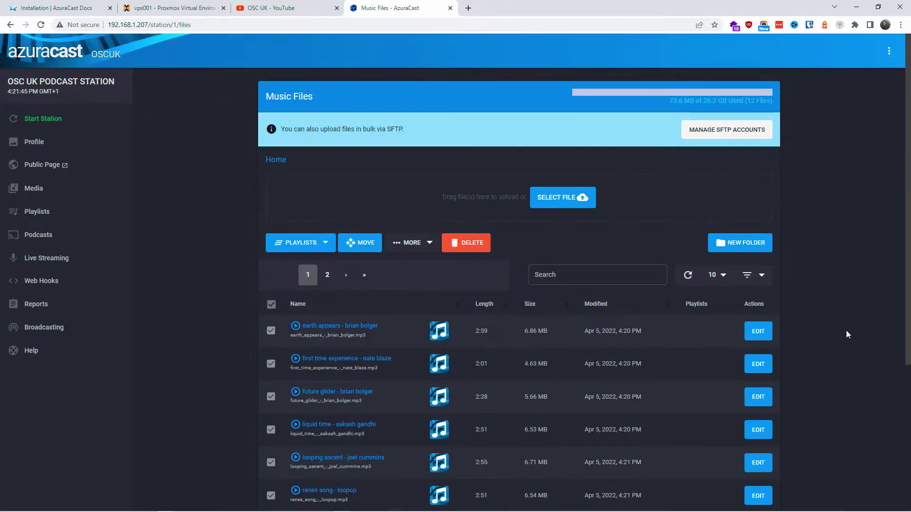
pyautogui.click(718, 278)
pyautogui.click(707, 351)
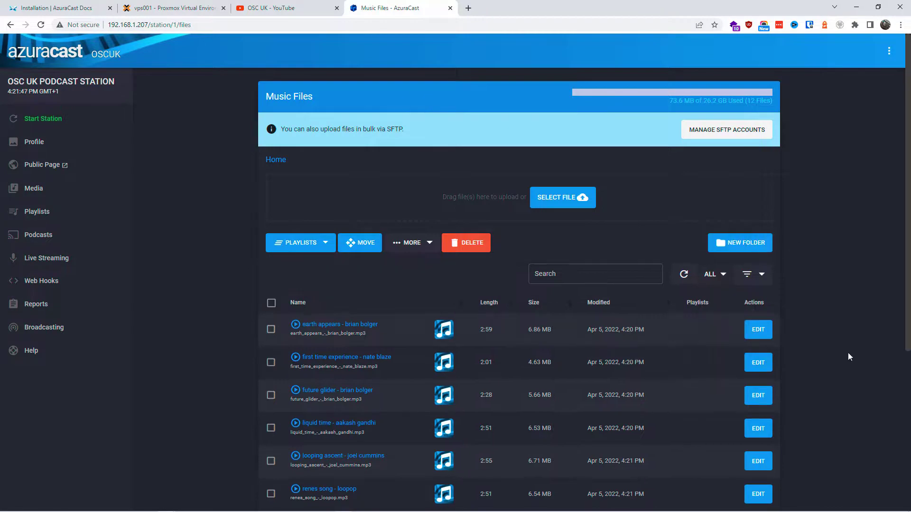
pyautogui.click(271, 304)
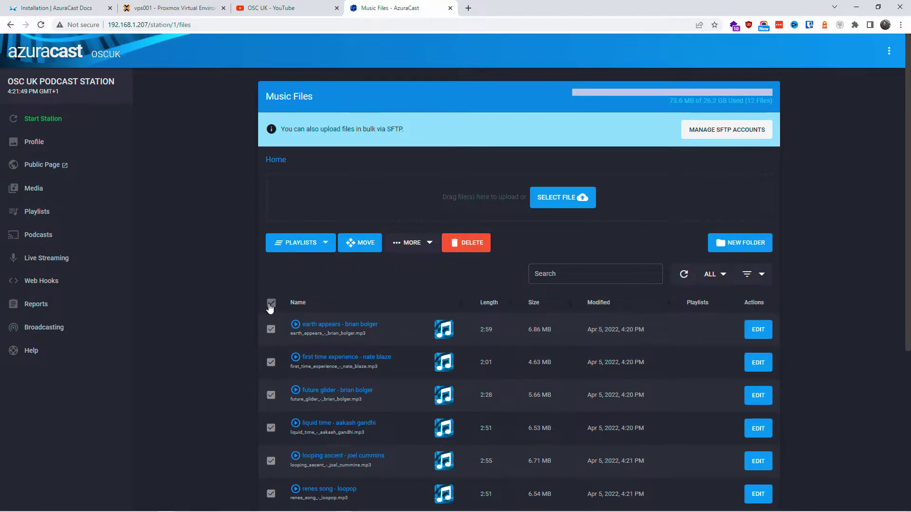
pyautogui.click(331, 243)
pyautogui.click(283, 267)
pyautogui.click(290, 316)
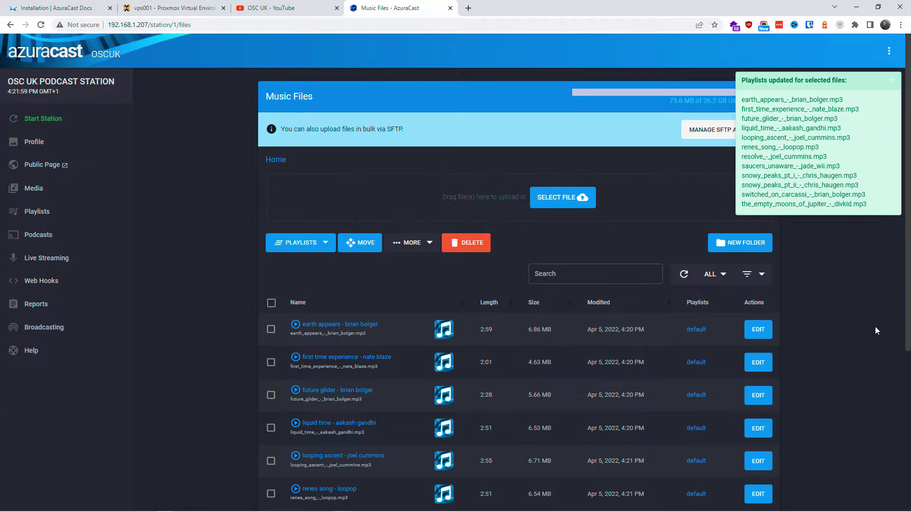
pyautogui.click(69, 127)
pyautogui.click(451, 306)
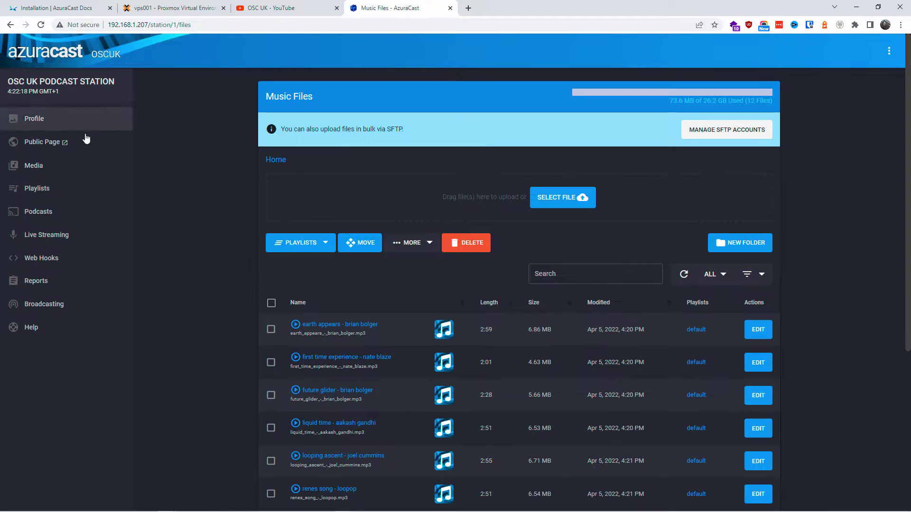
pyautogui.click(49, 142)
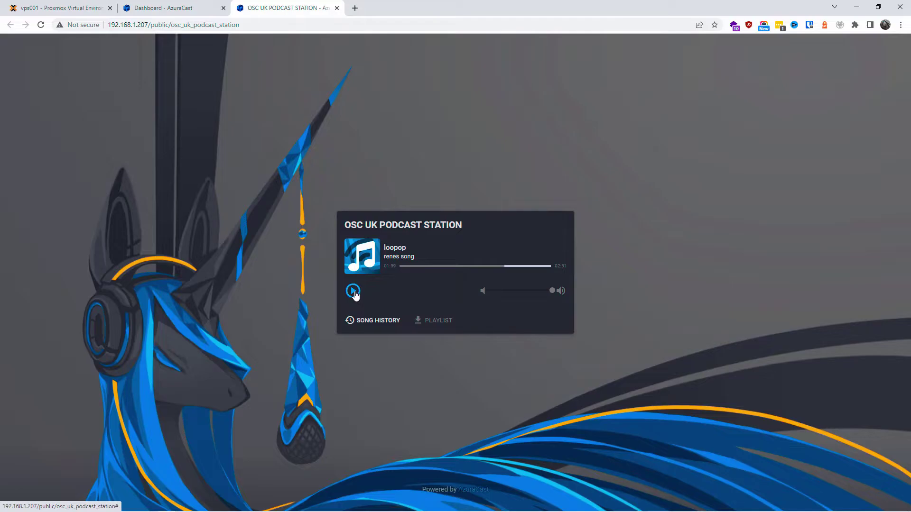
pyautogui.click(352, 291)
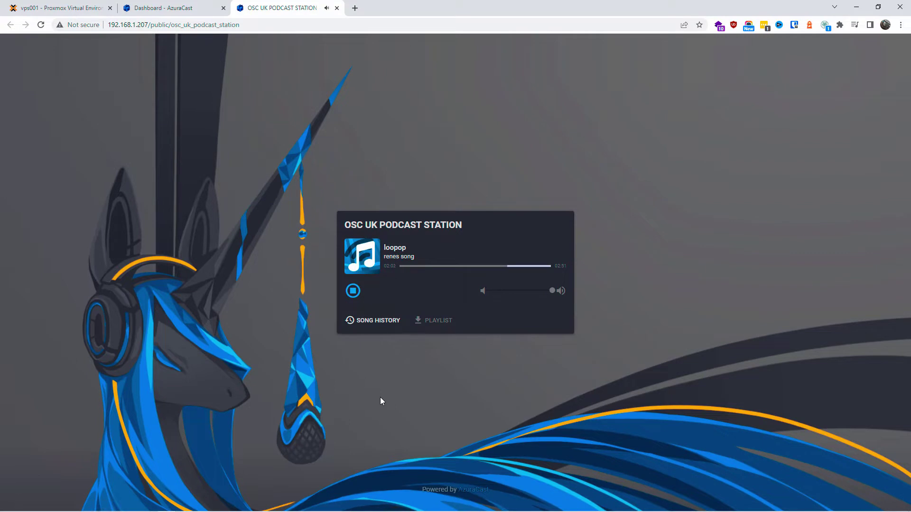
pyautogui.moveTo(552, 290); pyautogui.dragTo(509, 291)
pyautogui.click(351, 293)
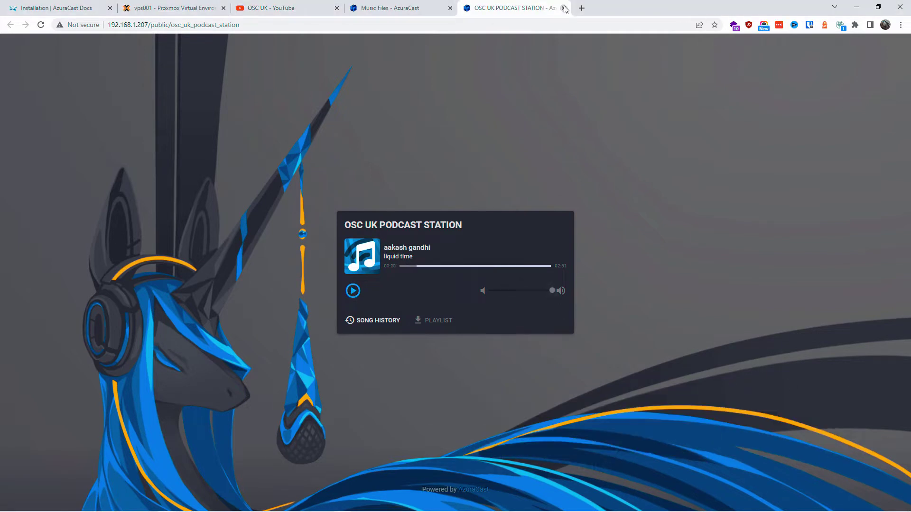
pyautogui.click(567, 8)
pyautogui.click(105, 165)
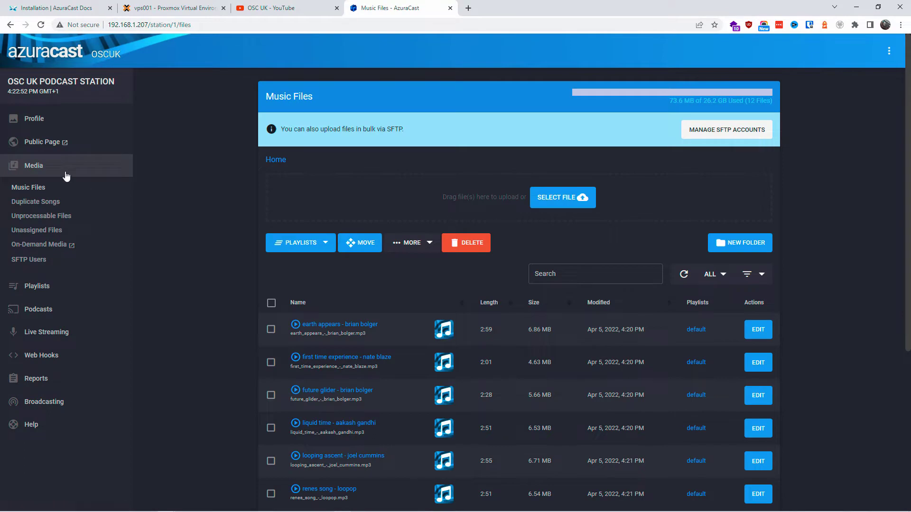
# Filter the Music Files list to Duplicate Songs, which shows no records
pyautogui.click(34, 189)
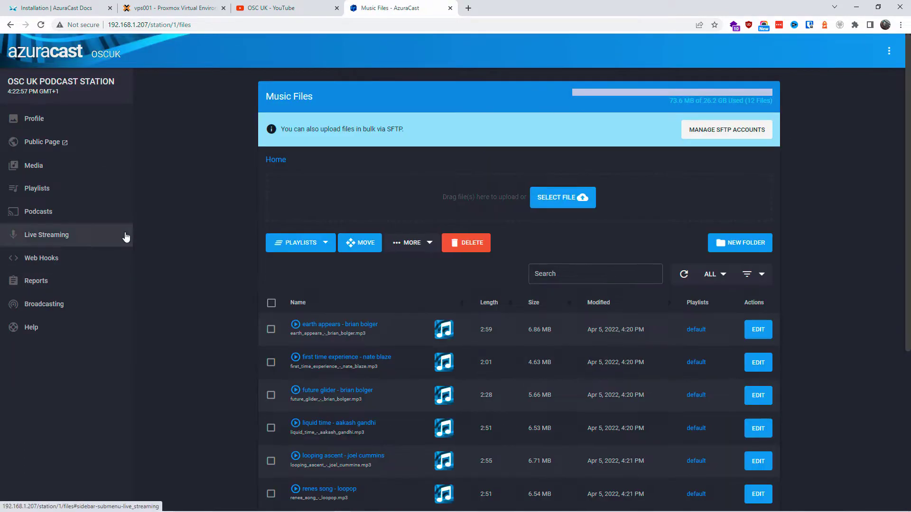
pyautogui.click(118, 166)
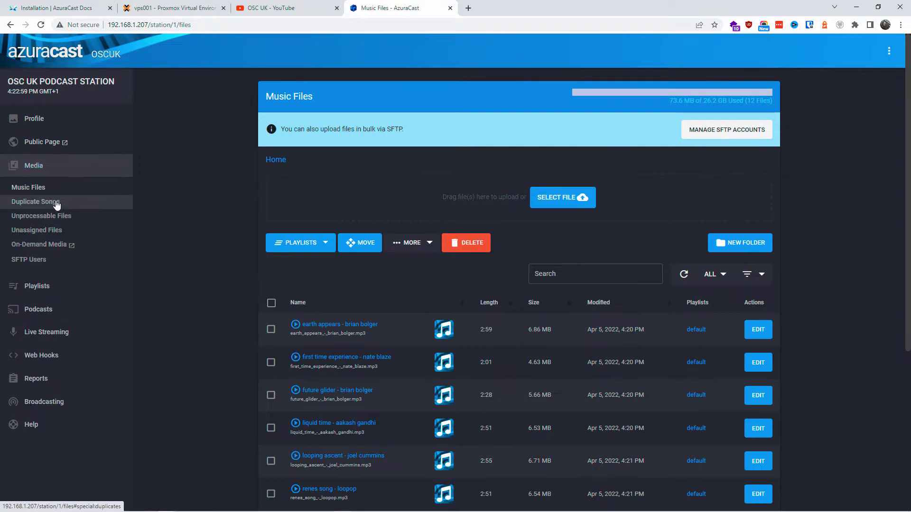
pyautogui.click(35, 202)
# Check the public On-Demand Media page's empty list, then close it
pyautogui.click(39, 244)
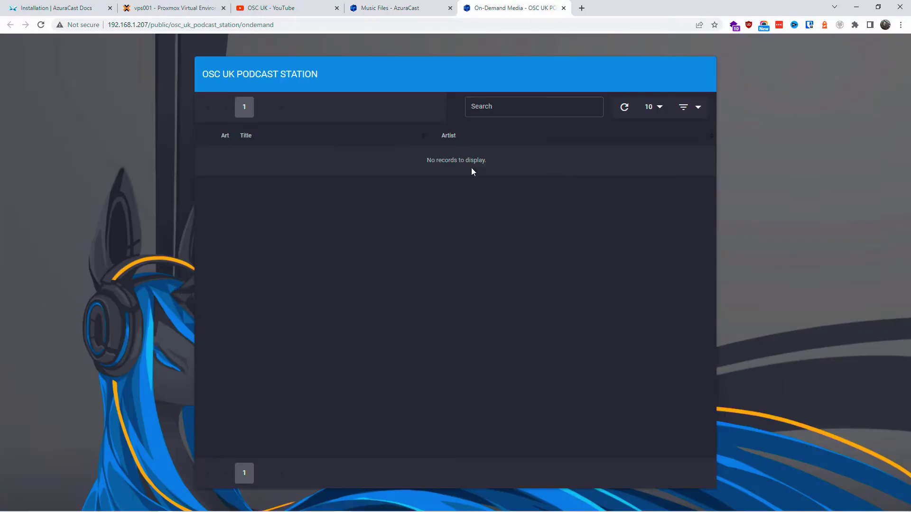
pyautogui.moveTo(425, 163); pyautogui.dragTo(511, 196)
pyautogui.click(511, 197)
pyautogui.click(563, 8)
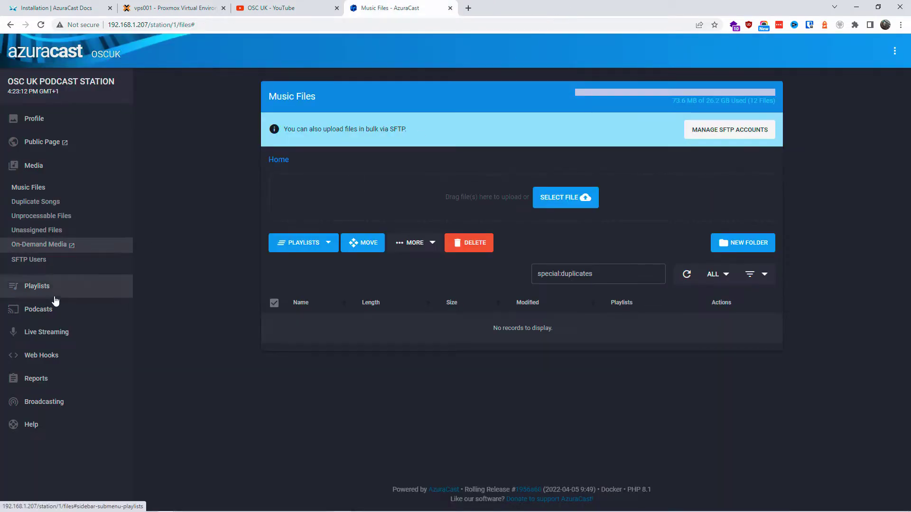
# Confirm the default playlist holds 12 songs, then go to the station's Podcasts page
pyautogui.click(48, 294)
pyautogui.click(30, 309)
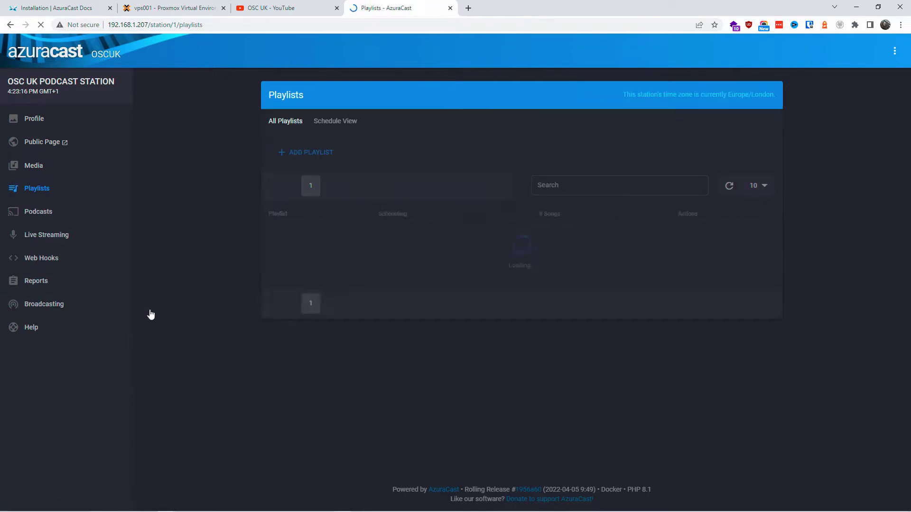
pyautogui.moveTo(291, 237); pyautogui.dragTo(263, 235)
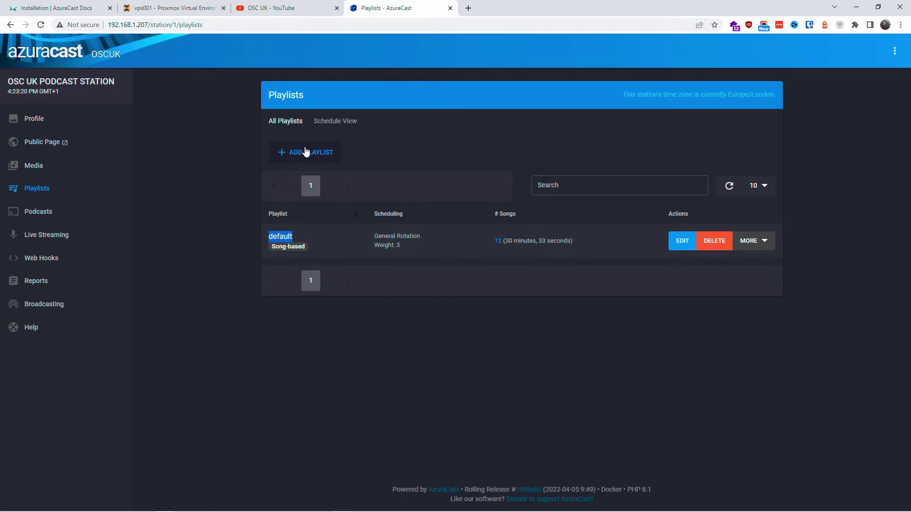
pyautogui.click(449, 307)
pyautogui.click(59, 210)
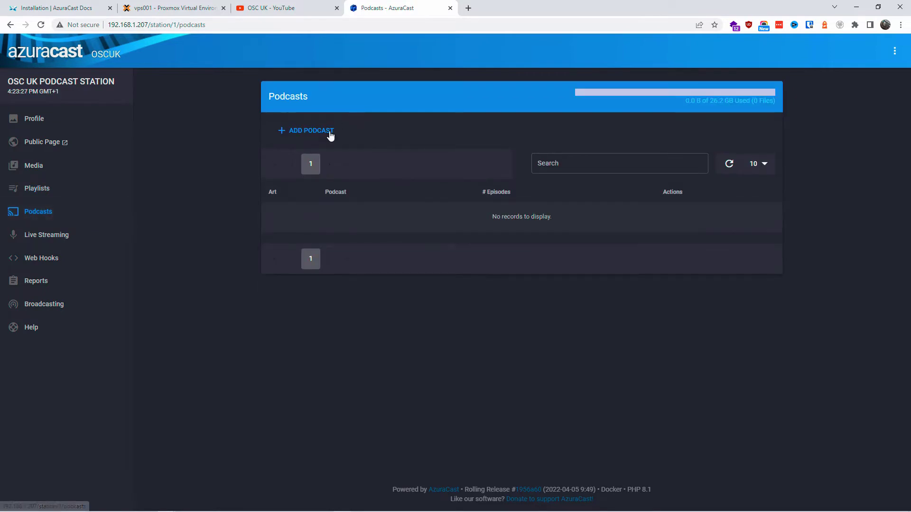
pyautogui.click(330, 134)
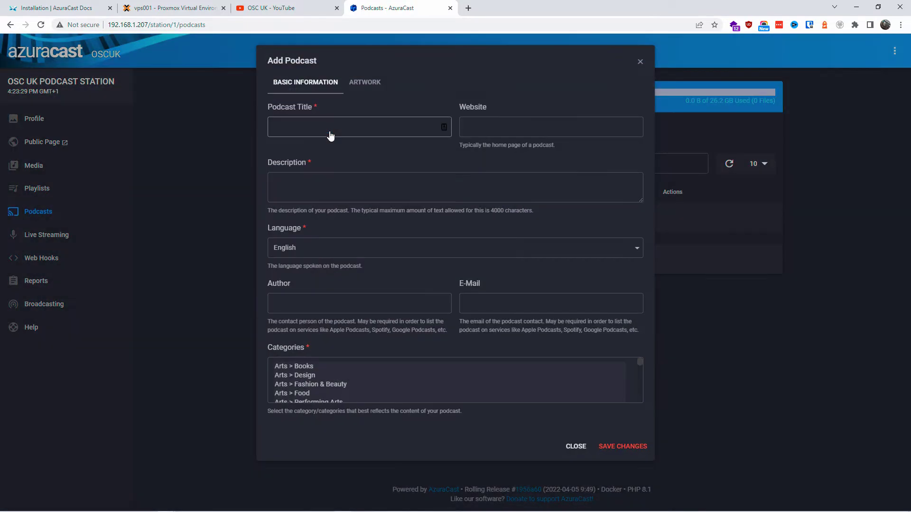
pyautogui.click(363, 83)
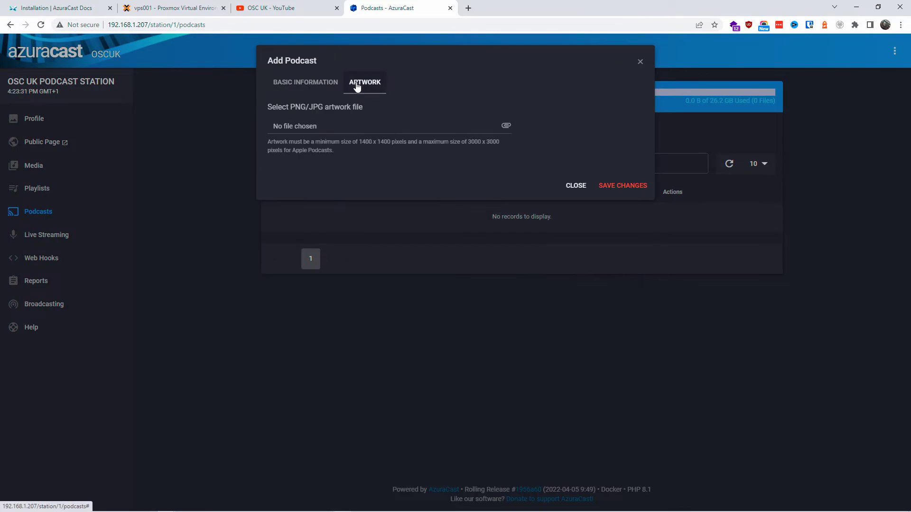
pyautogui.click(311, 83)
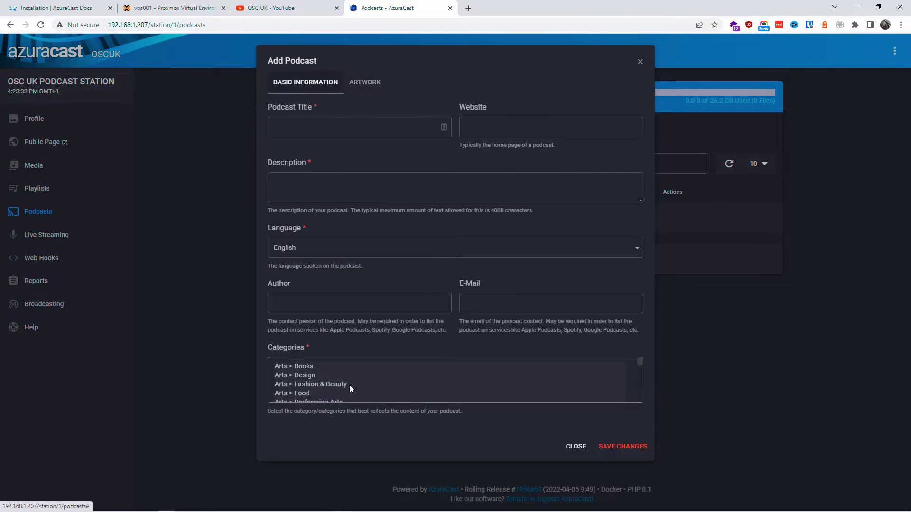
pyautogui.scroll(-10, 430, 384)
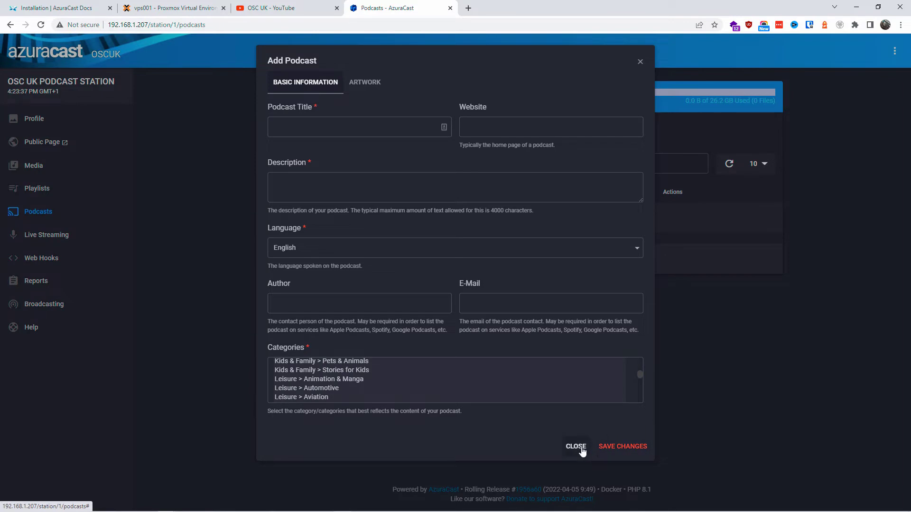
pyautogui.scroll(10, 569, 376)
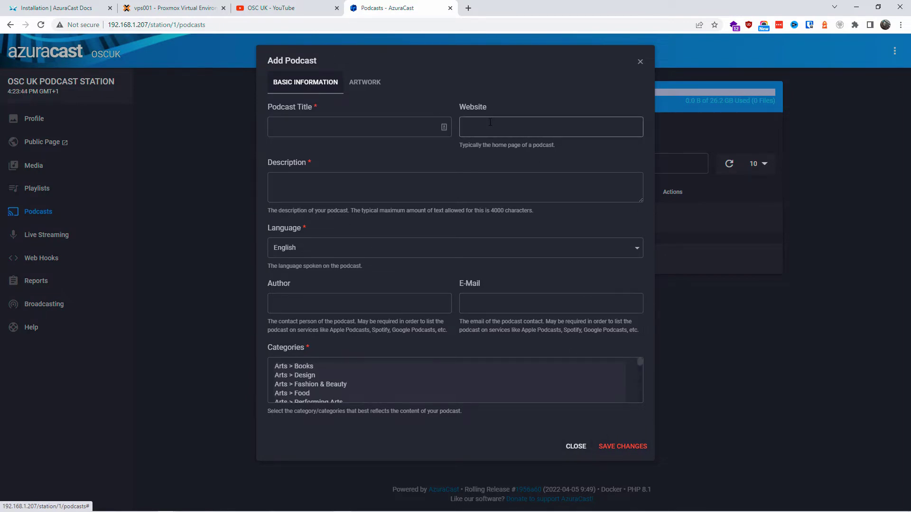
pyautogui.click(176, 241)
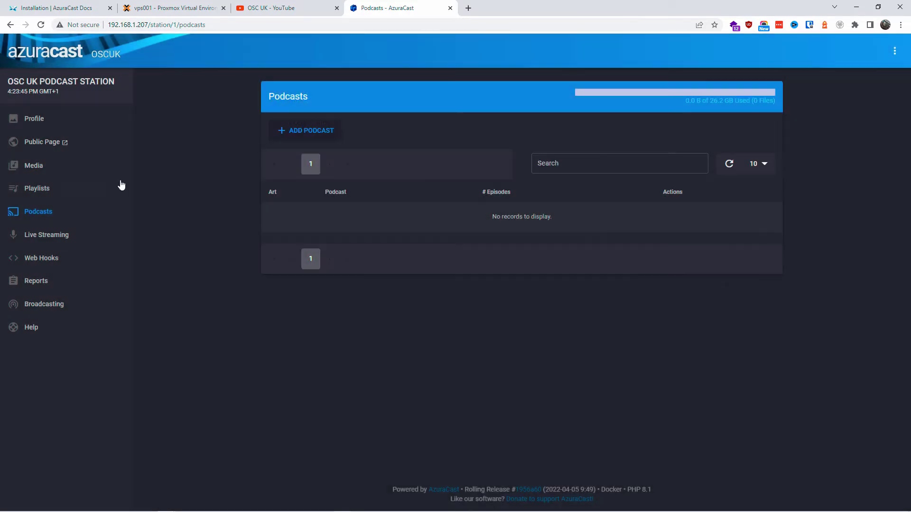
pyautogui.click(37, 237)
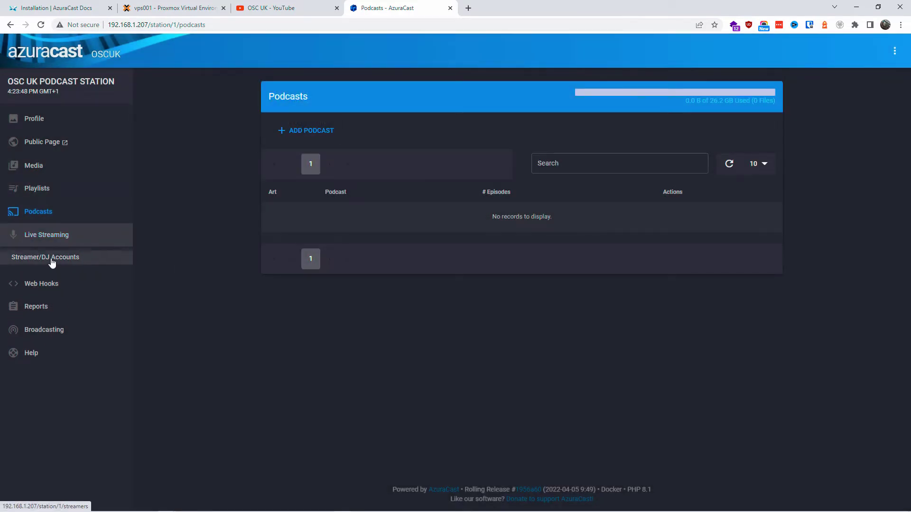
# Enable streaming on the Streamer/DJ Accounts page and review the Icecast and SHOUTcast connection details
pyautogui.click(51, 257)
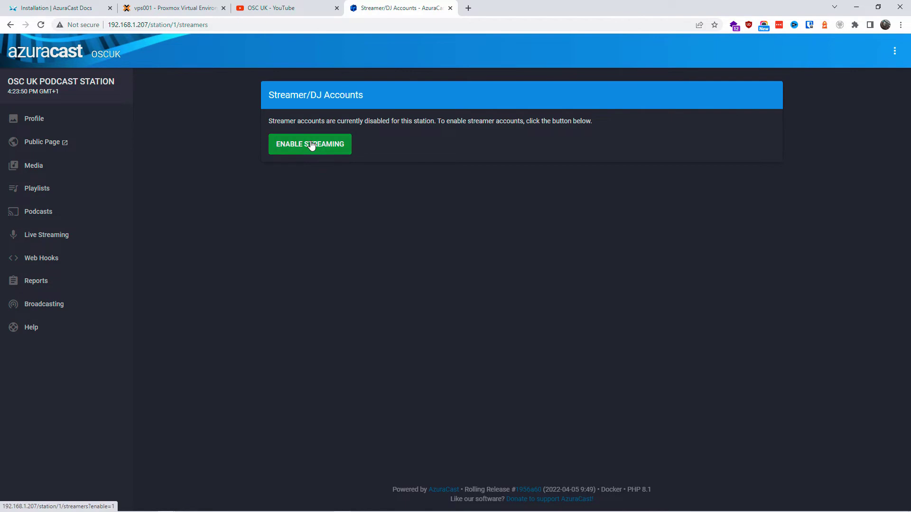
pyautogui.click(300, 146)
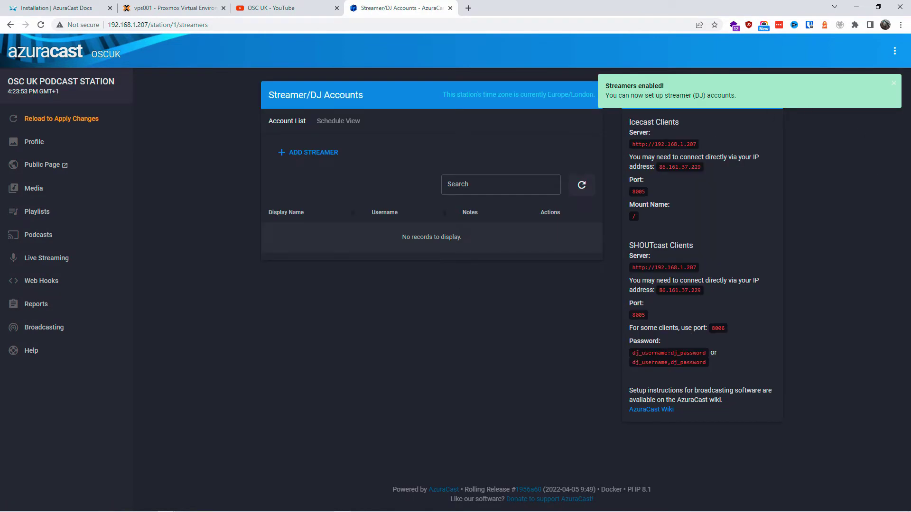
pyautogui.moveTo(633, 145); pyautogui.dragTo(700, 145)
pyautogui.moveTo(636, 353); pyautogui.dragTo(706, 352)
pyautogui.click(578, 424)
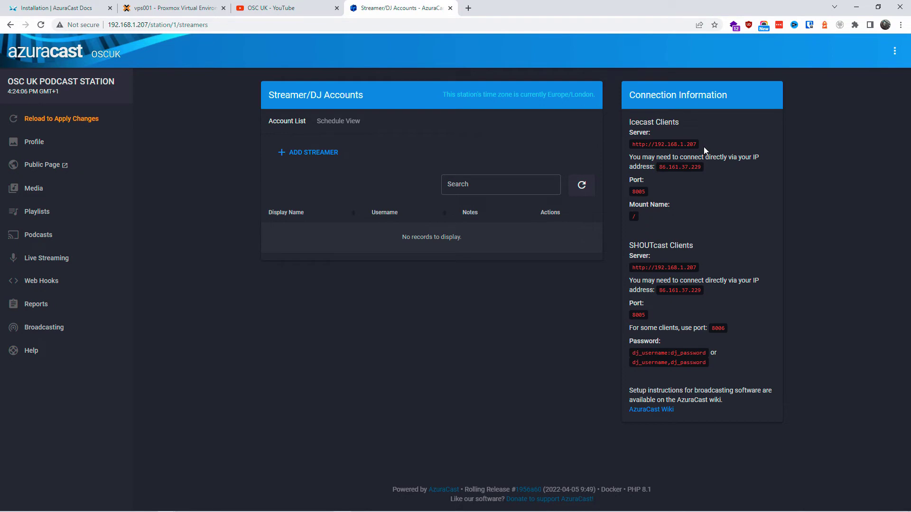
# Copy Icecast port 8005 and open the server address in a new tab
pyautogui.moveTo(645, 191); pyautogui.dragTo(631, 195)
pyautogui.rightClick(637, 187)
pyautogui.click(655, 194)
pyautogui.click(156, 25)
pyautogui.moveTo(149, 25); pyautogui.dragTo(507, 5)
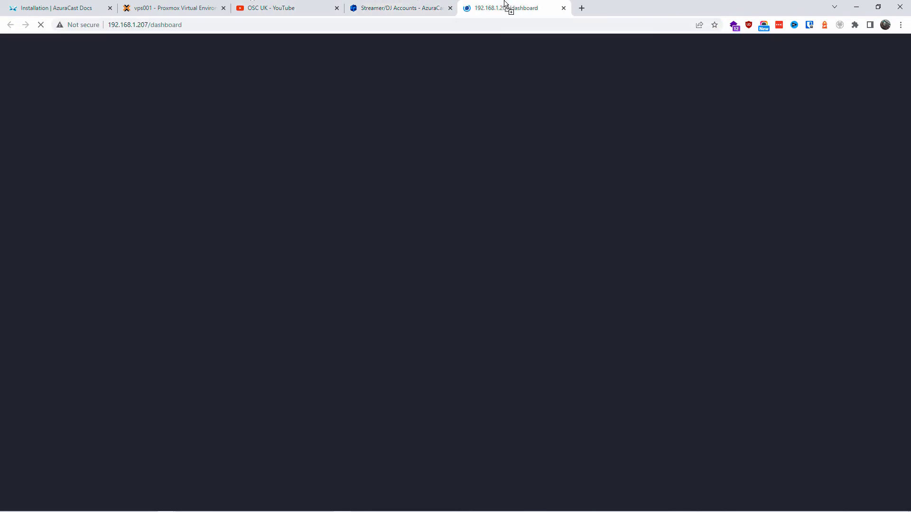
# Delete 'dashboard' from the new tab's address, leaving the bare server address 192.168.1.207
pyautogui.click(170, 24)
pyautogui.click(151, 28)
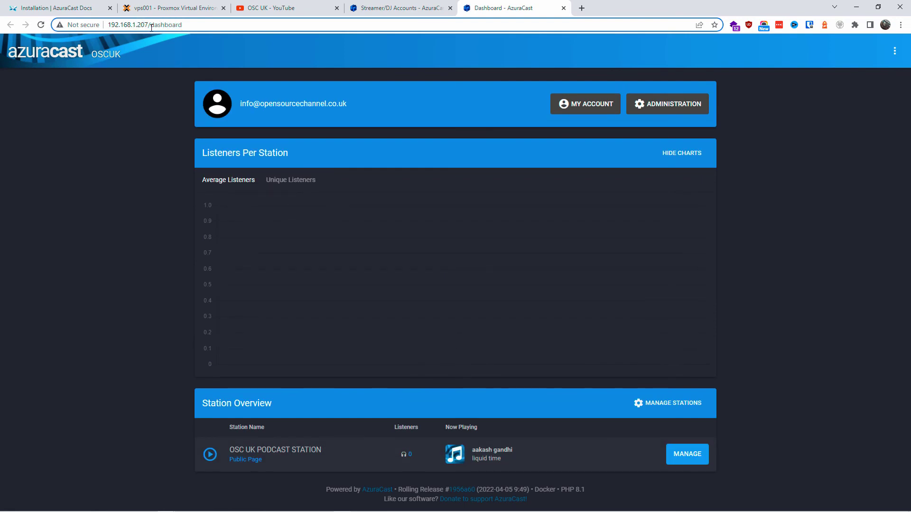
pyautogui.moveTo(151, 25); pyautogui.dragTo(213, 30)
pyautogui.press('BackSpace')
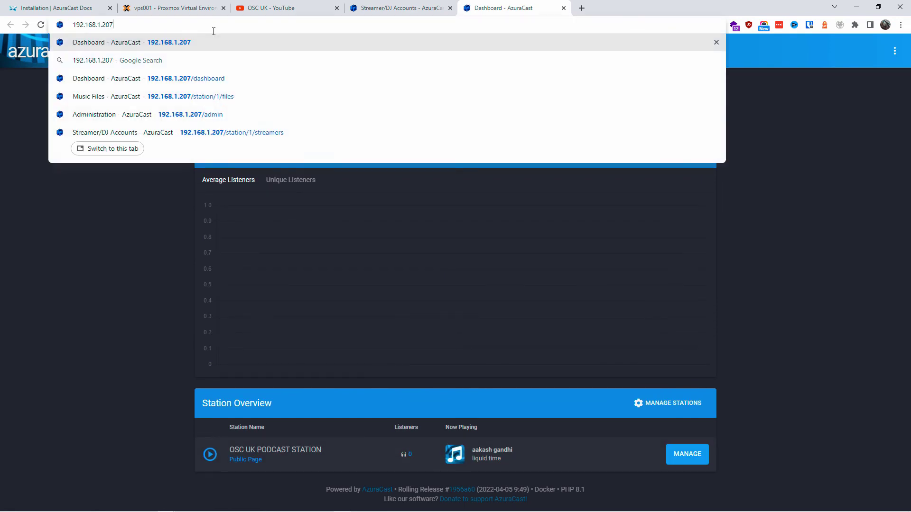